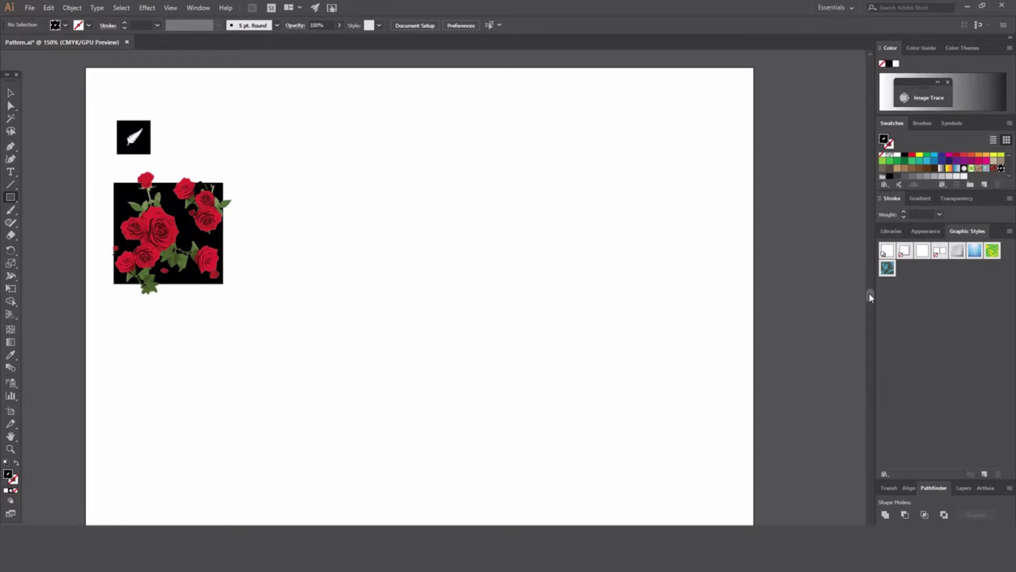
Draw a wide rectangle across the centre of the artboard
{"action": "left_click_drag", "start_coordinate": [870, 292], "coordinate": [867, 295]}
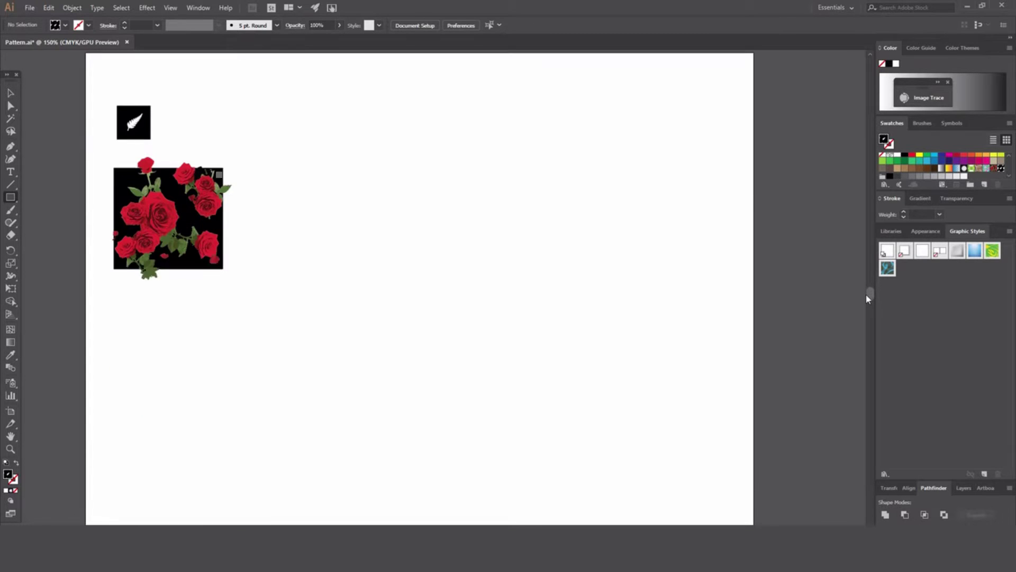
{"action": "left_click", "coordinate": [16, 93]}
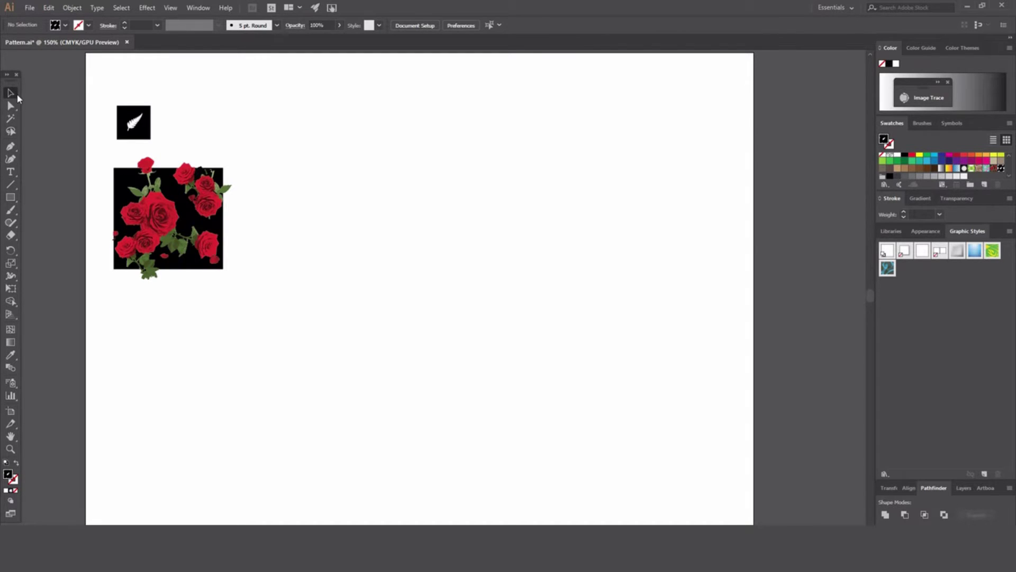
{"action": "left_click", "coordinate": [10, 197]}
{"action": "left_click_drag", "start_coordinate": [317, 184], "coordinate": [651, 372]}
{"action": "left_click", "coordinate": [10, 94]}
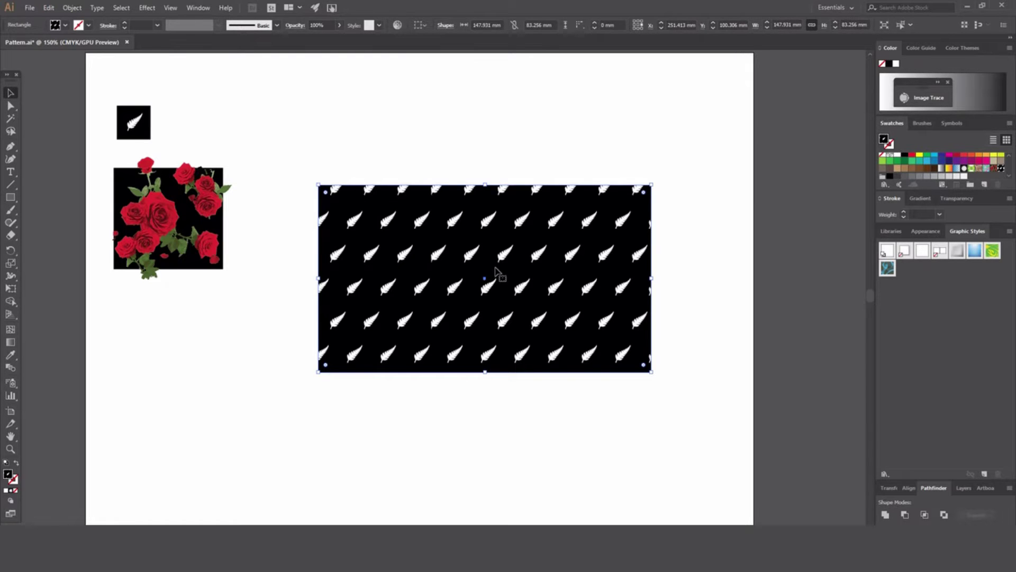
{"action": "left_click", "coordinate": [655, 335]}
{"action": "left_click", "coordinate": [645, 333]}
Try the blue flower, fern, swirl and hibiscus pattern fills, settling on the red rose pattern
{"action": "left_click", "coordinate": [995, 169]}
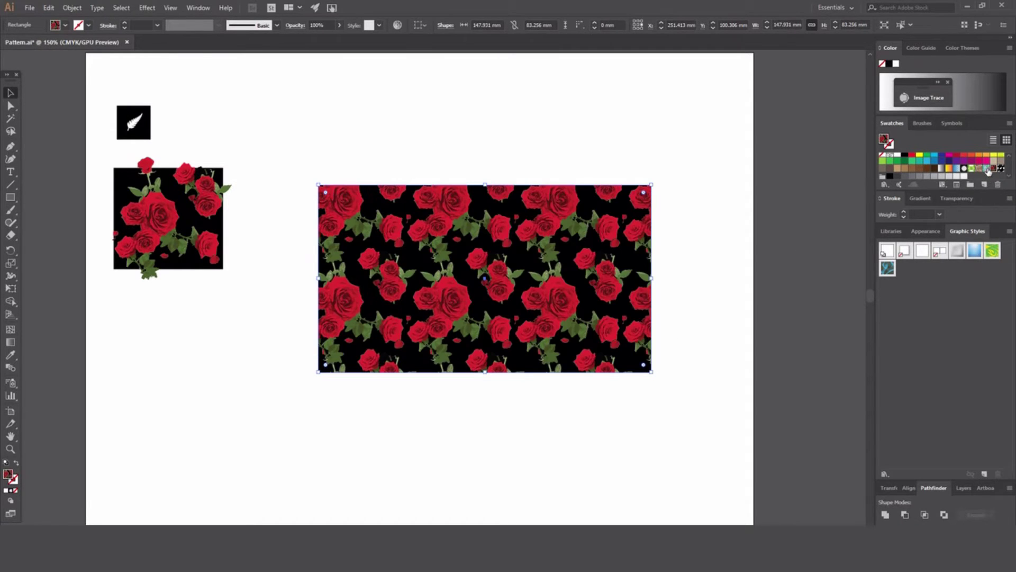
{"action": "left_click", "coordinate": [988, 169]}
{"action": "left_click", "coordinate": [995, 169]}
{"action": "left_click", "coordinate": [1001, 168]}
{"action": "left_click", "coordinate": [979, 168]}
{"action": "left_click", "coordinate": [987, 168]}
{"action": "left_click", "coordinate": [995, 169]}
{"action": "left_click", "coordinate": [194, 369]}
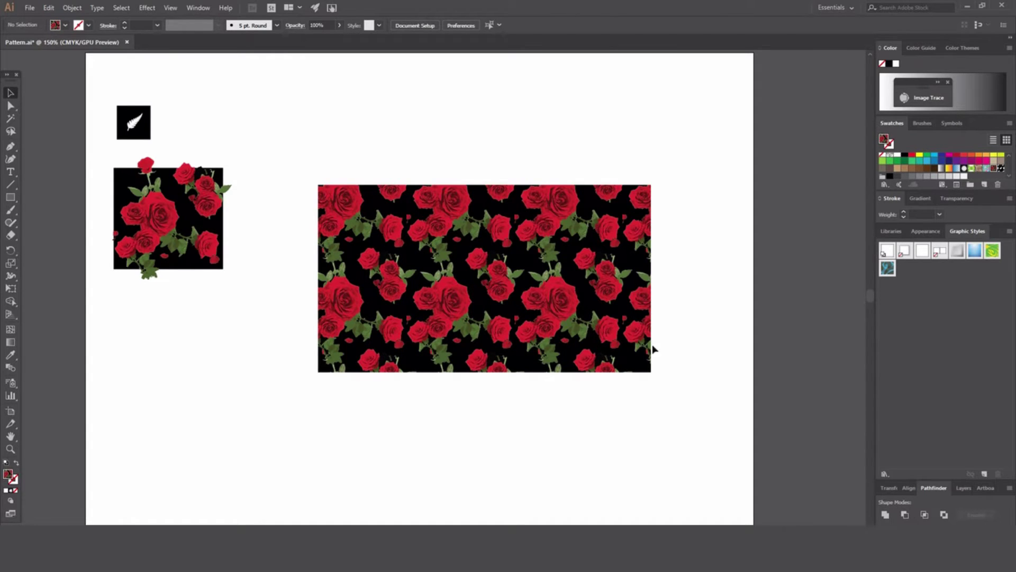
{"action": "left_click", "coordinate": [436, 279]}
Delete the rose-pattern rectangle
{"action": "key", "text": "Delete"}
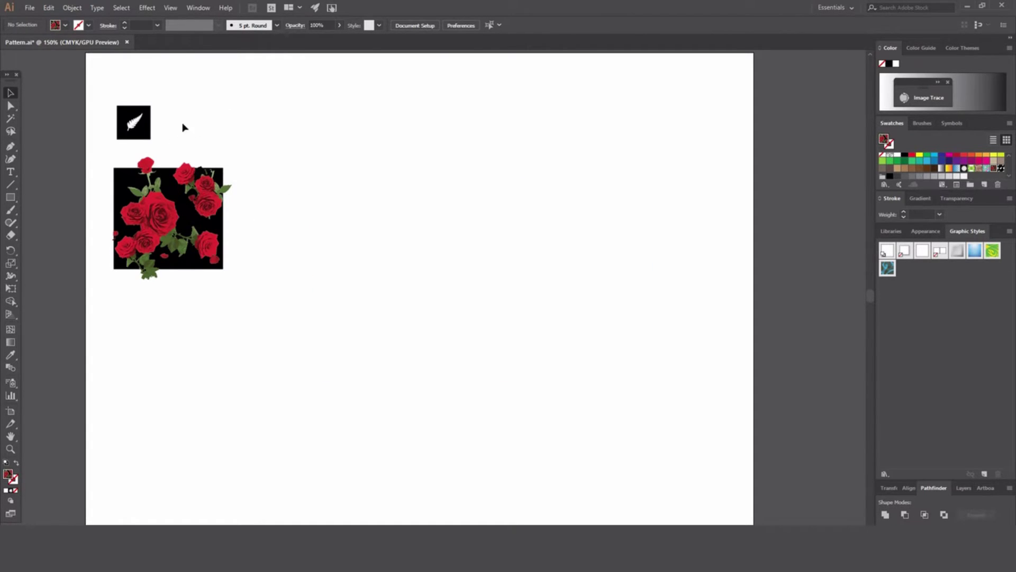
{"action": "left_click_drag", "start_coordinate": [105, 82], "coordinate": [196, 156]}
{"action": "left_click_drag", "start_coordinate": [90, 136], "coordinate": [165, 150]}
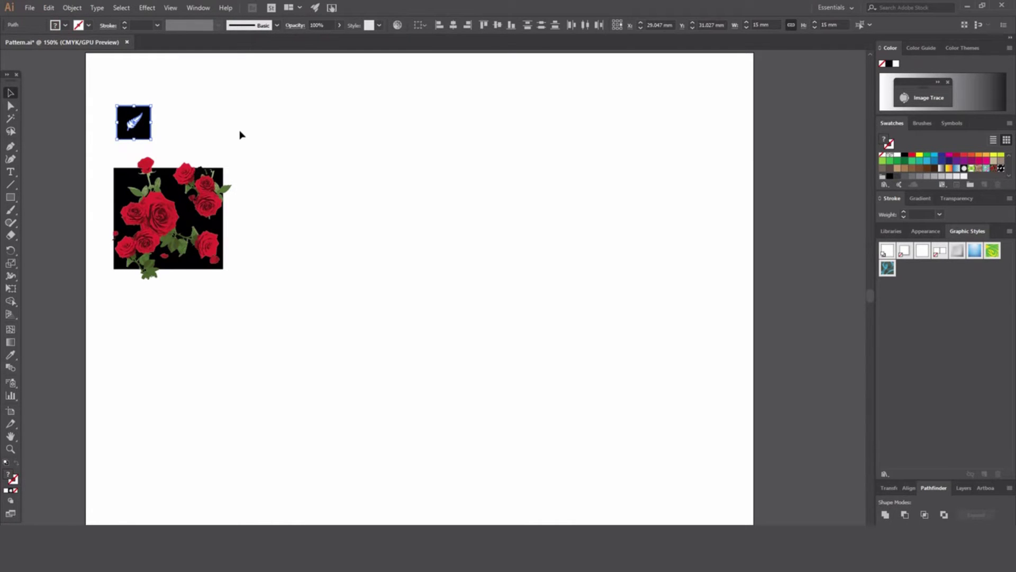
{"action": "left_click", "coordinate": [129, 145]}
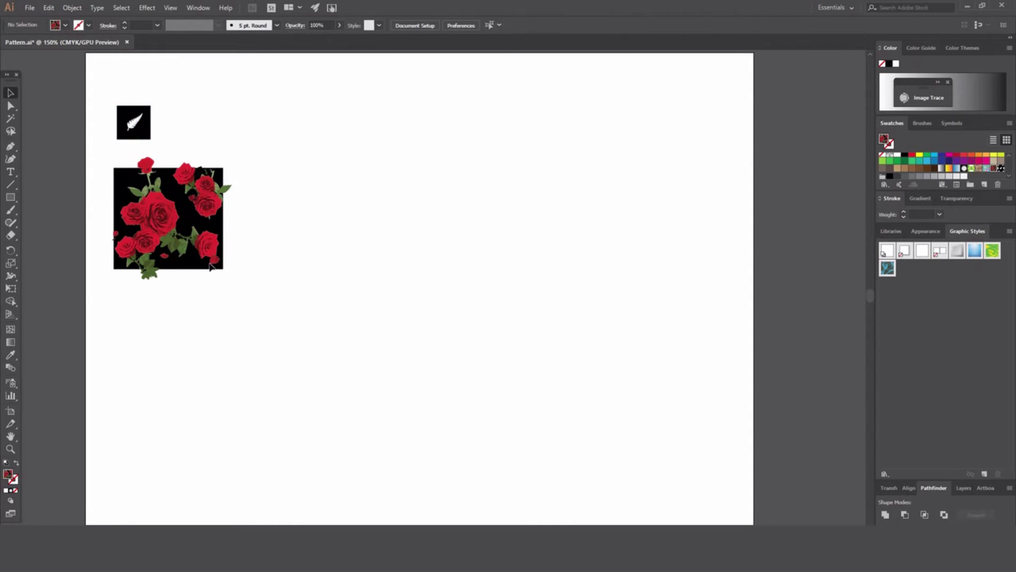
{"action": "left_click", "coordinate": [118, 274]}
{"action": "left_click", "coordinate": [338, 270]}
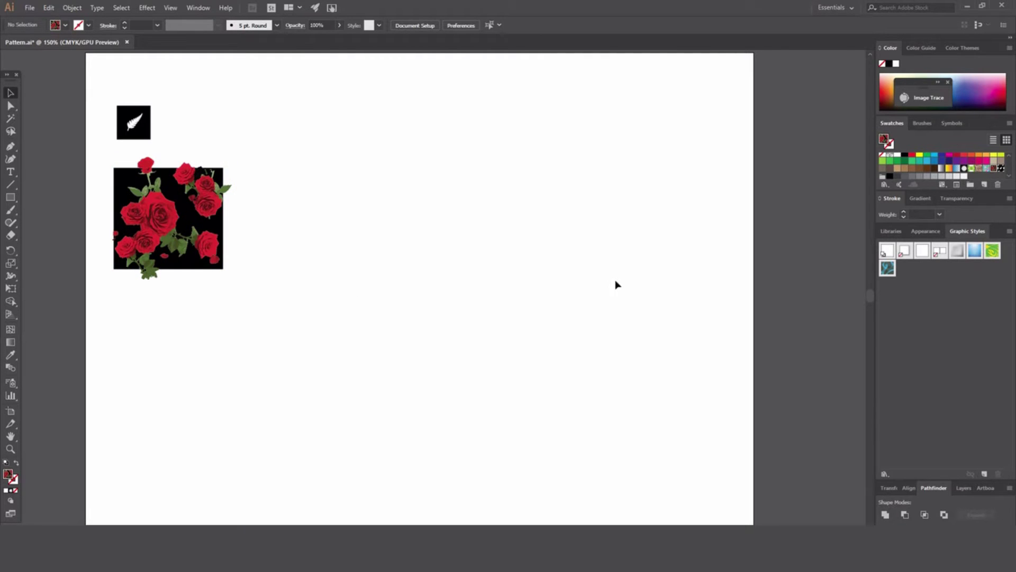
Move the feather square to the middle of the artboard and keep it selected
{"action": "left_click_drag", "start_coordinate": [109, 81], "coordinate": [154, 143]}
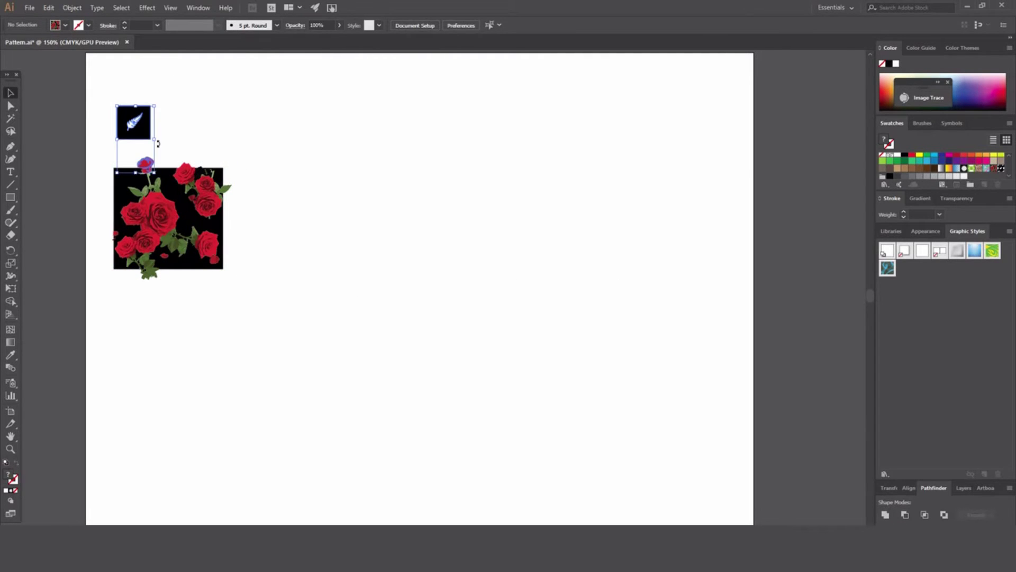
{"action": "left_click", "coordinate": [240, 152]}
{"action": "left_click_drag", "start_coordinate": [103, 91], "coordinate": [412, 287]}
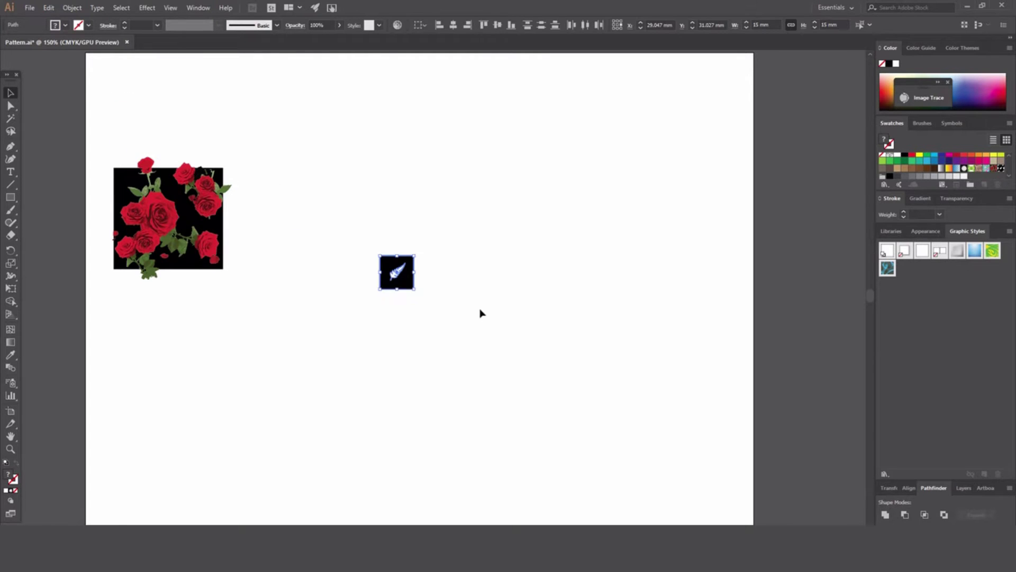
{"action": "left_click", "coordinate": [363, 233]}
{"action": "left_click_drag", "start_coordinate": [363, 233], "coordinate": [500, 361]}
{"action": "left_click", "coordinate": [79, 9]}
Make a pattern from the feather square with Object > Pattern > Make and name it Fern
{"action": "mouse_move", "coordinate": [145, 261]}
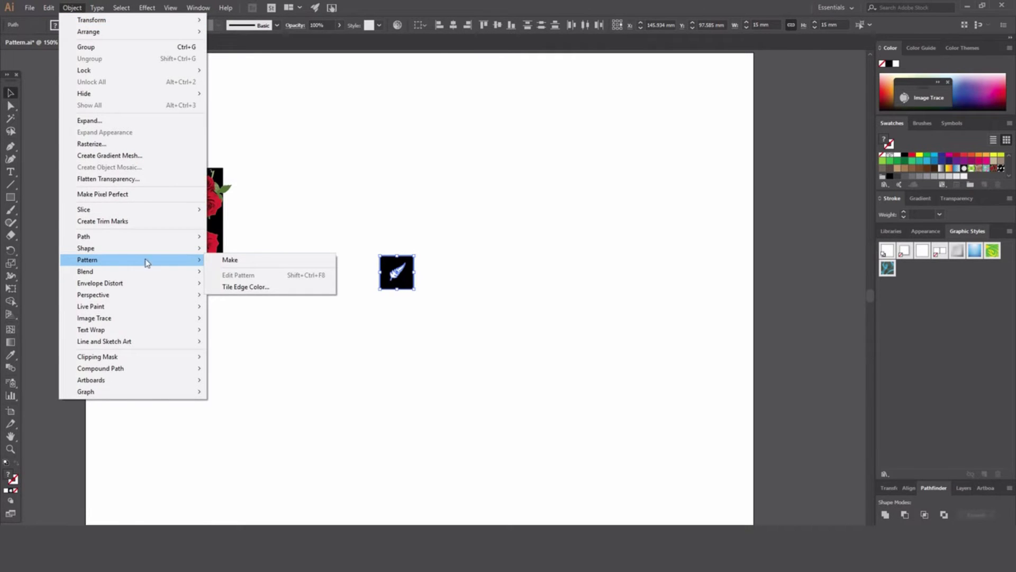
{"action": "left_click", "coordinate": [246, 261]}
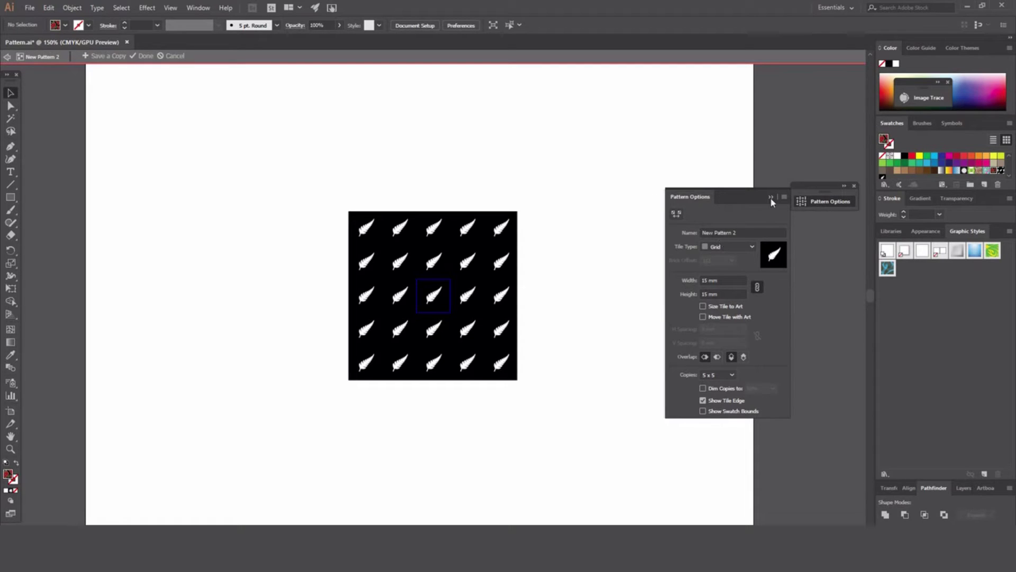
{"action": "left_click", "coordinate": [750, 236]}
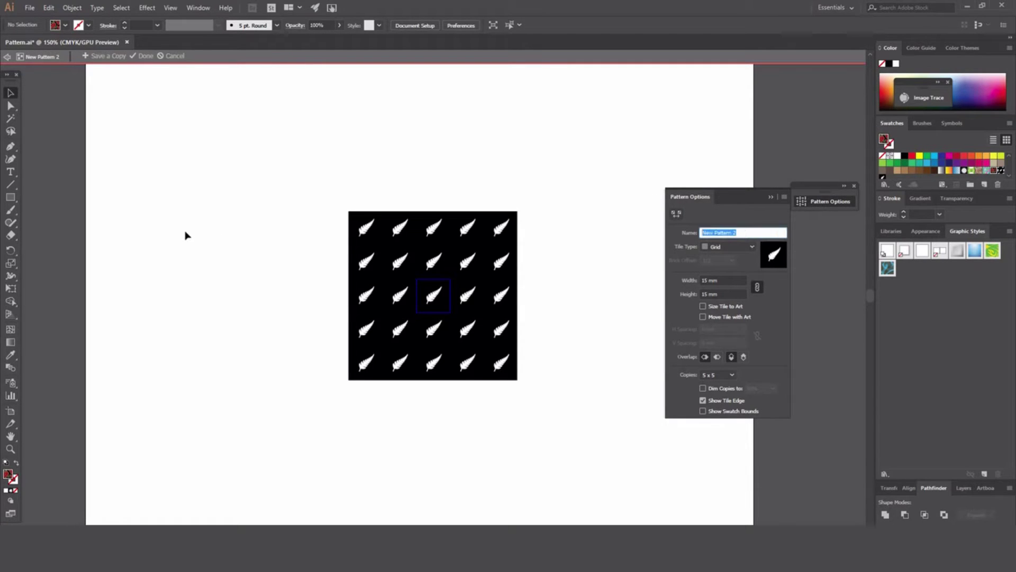
{"action": "type", "text": "Fern"}
{"action": "key", "text": "Return"}
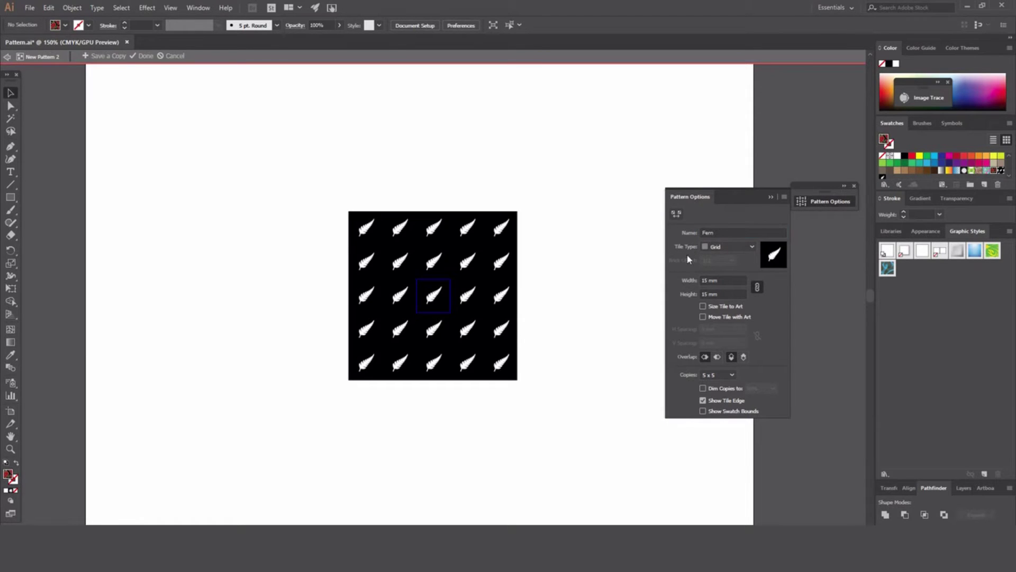
{"action": "left_click", "coordinate": [721, 245]}
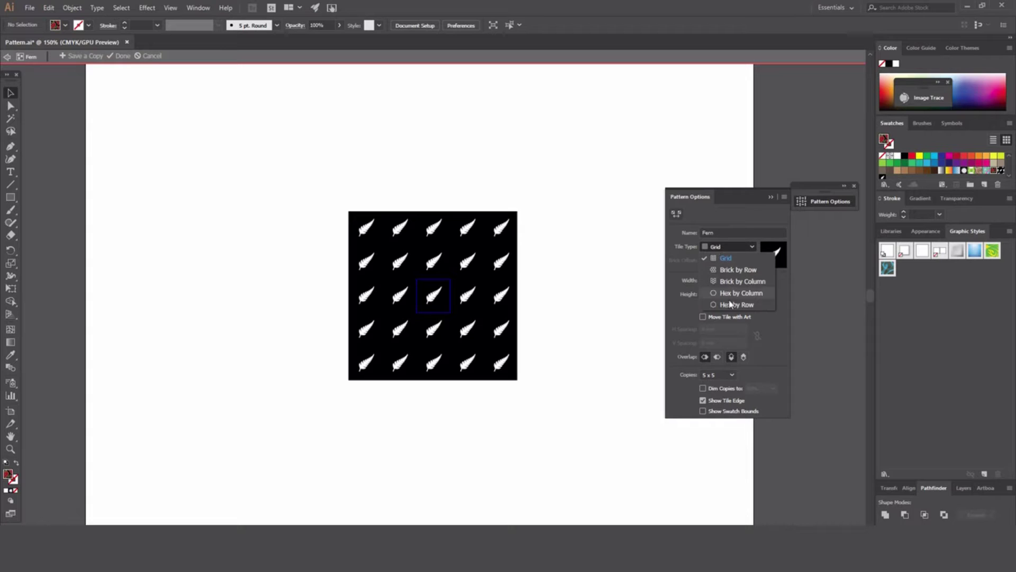
Try Brick by Column and Hex by Column tiling, then settle on Brick by Row
{"action": "left_click", "coordinate": [733, 269]}
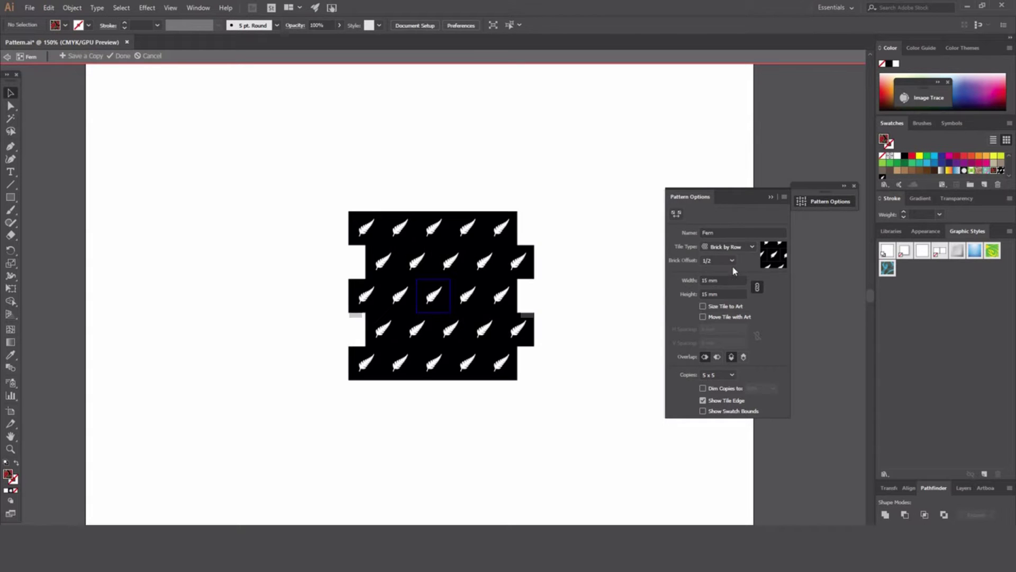
{"action": "left_click", "coordinate": [730, 246]}
{"action": "left_click", "coordinate": [730, 281]}
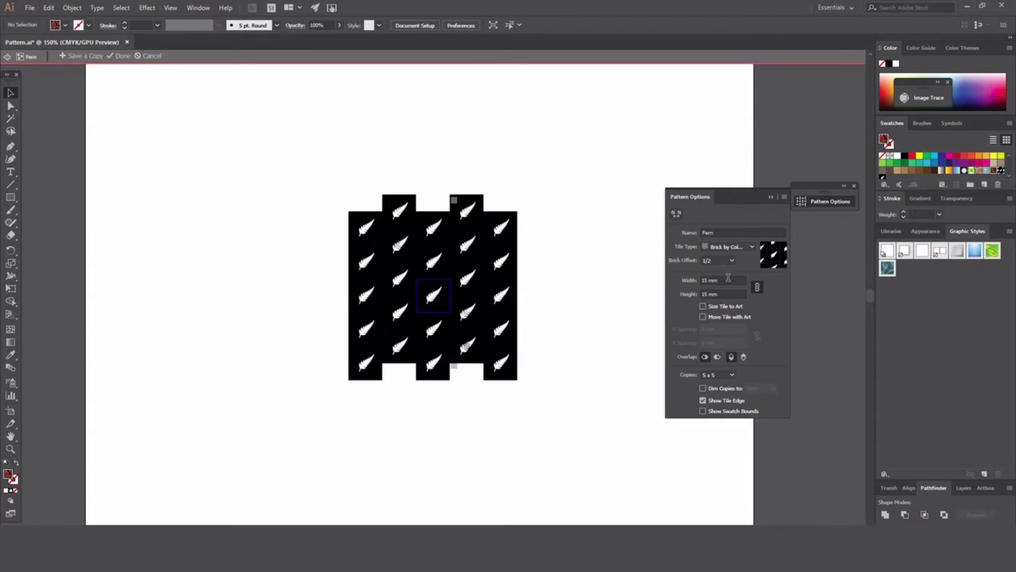
{"action": "left_click", "coordinate": [731, 248]}
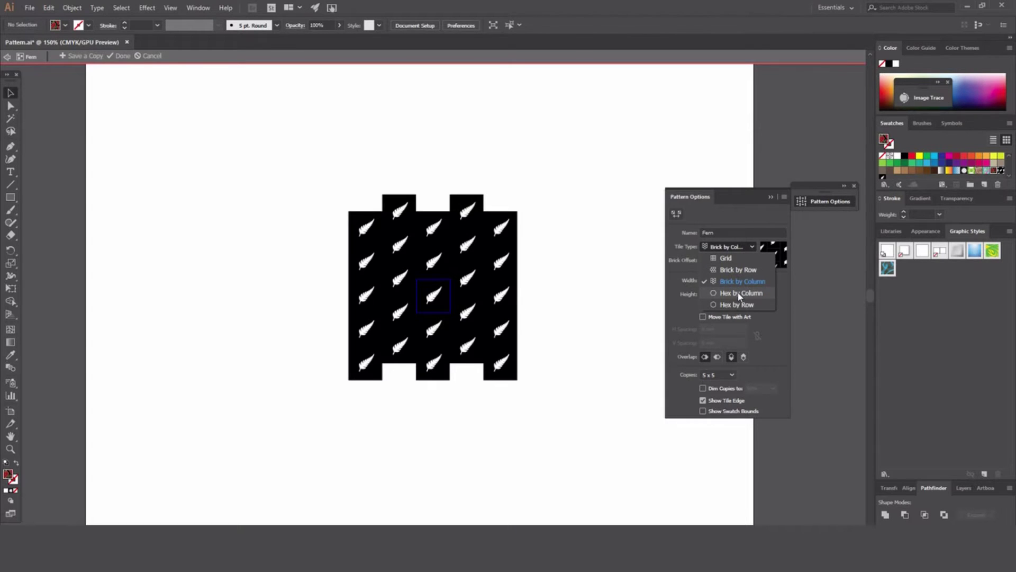
{"action": "left_click", "coordinate": [740, 294]}
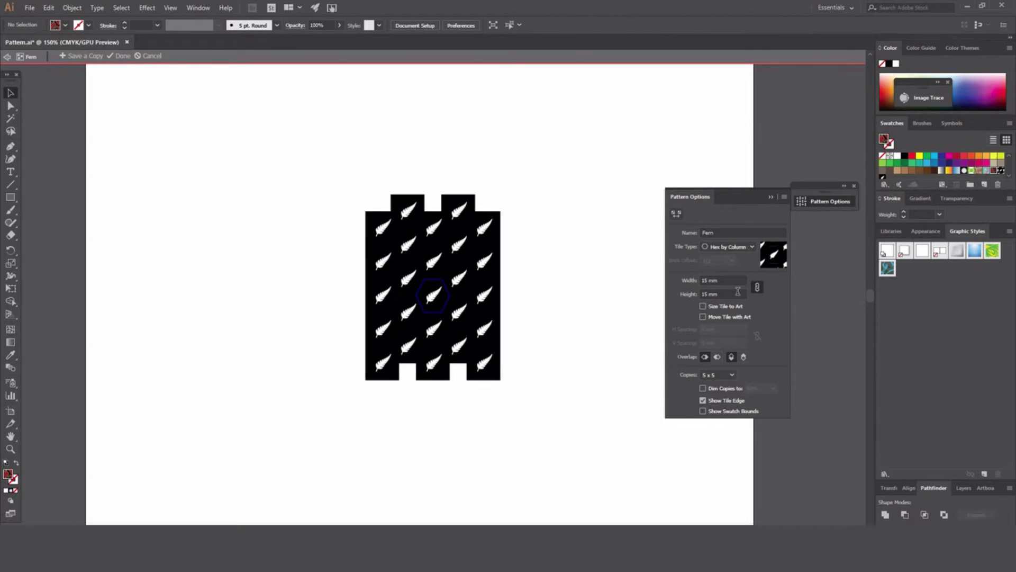
{"action": "left_click", "coordinate": [440, 296]}
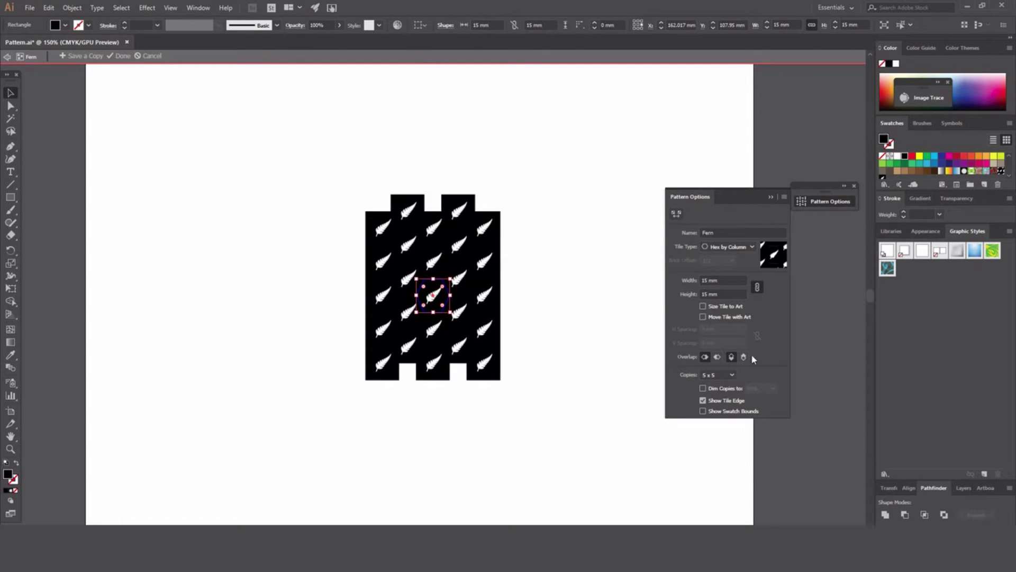
{"action": "left_click", "coordinate": [716, 255]}
{"action": "left_click", "coordinate": [734, 273]}
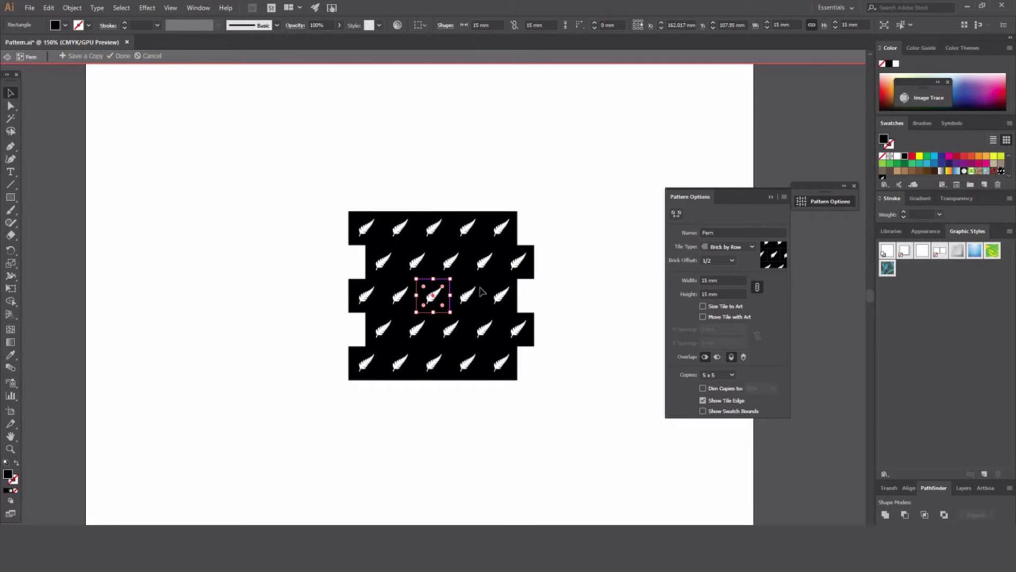
Set the brick offset to 1/2 after trying 1/5, 1/3 and 1/4
{"action": "left_click", "coordinate": [718, 261]}
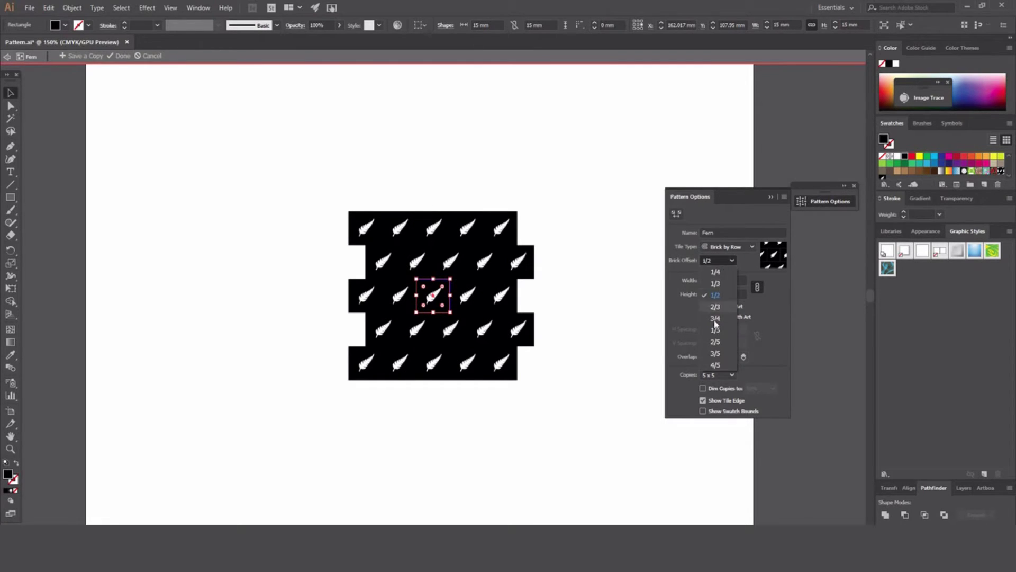
{"action": "left_click", "coordinate": [719, 308]}
{"action": "left_click", "coordinate": [721, 260]}
{"action": "left_click", "coordinate": [720, 285]}
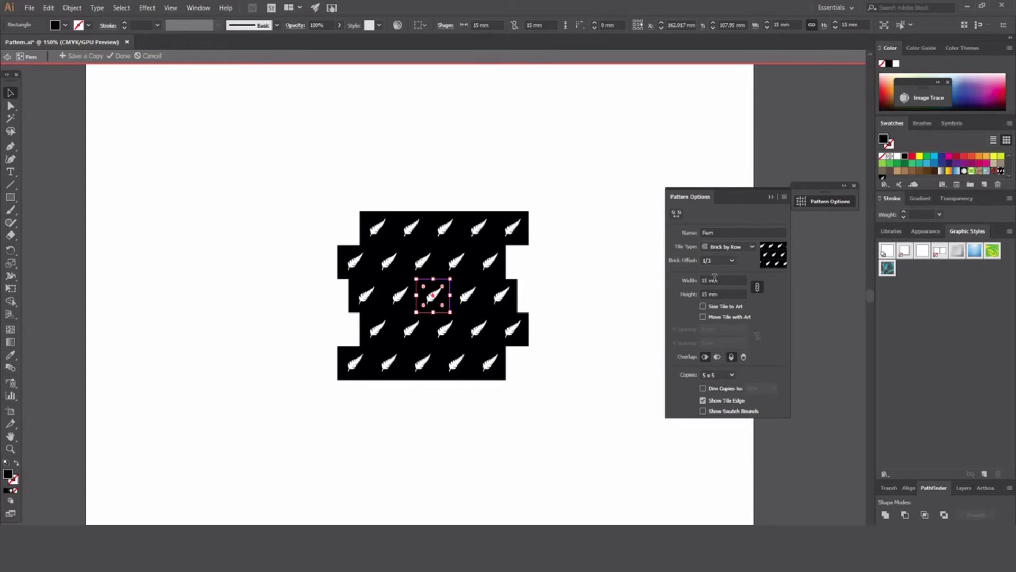
{"action": "left_click", "coordinate": [718, 260]}
{"action": "left_click", "coordinate": [720, 273]}
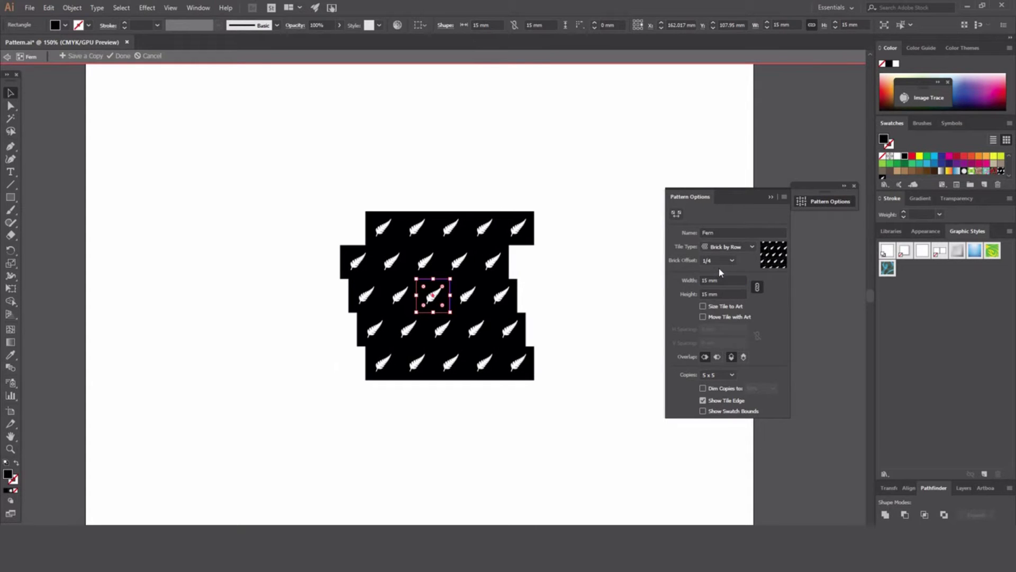
{"action": "left_click", "coordinate": [719, 260]}
{"action": "left_click", "coordinate": [720, 288]}
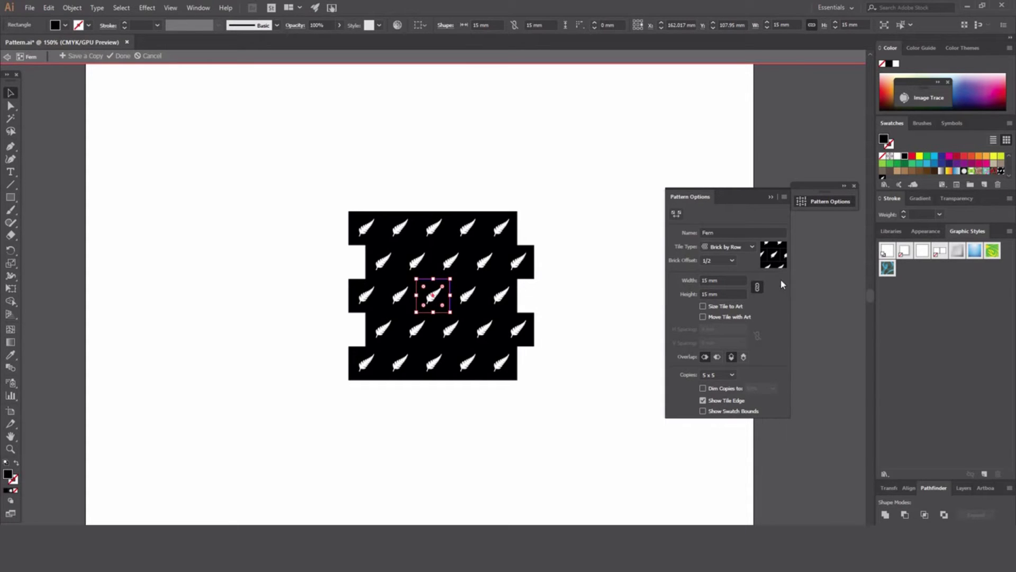
Set the Fern tile width to 14.99 mm, leaving Size Tile to Art and Dim Copies off
{"action": "left_click", "coordinate": [727, 280]}
{"action": "left_click", "coordinate": [703, 307]}
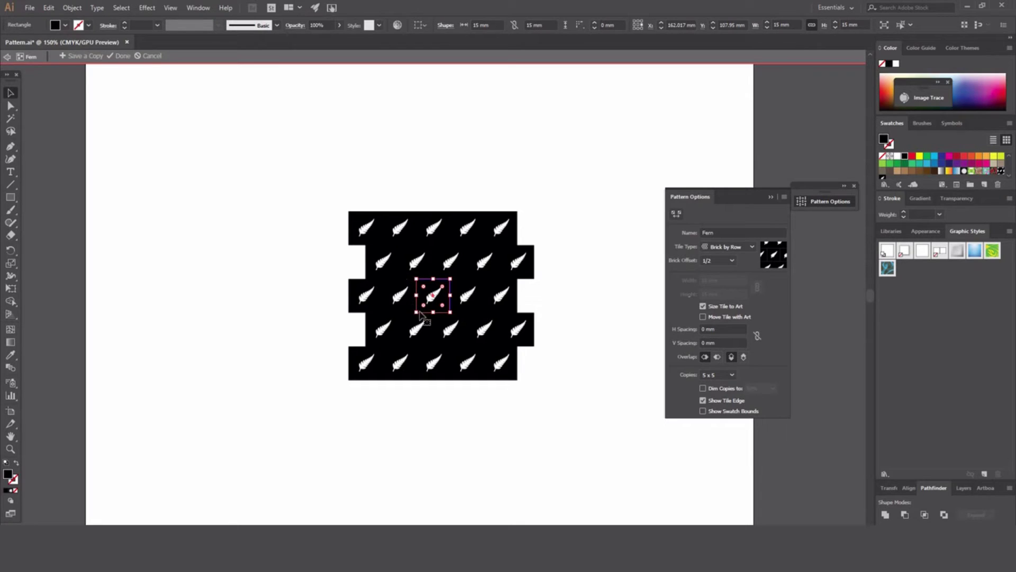
{"action": "left_click", "coordinate": [703, 306]}
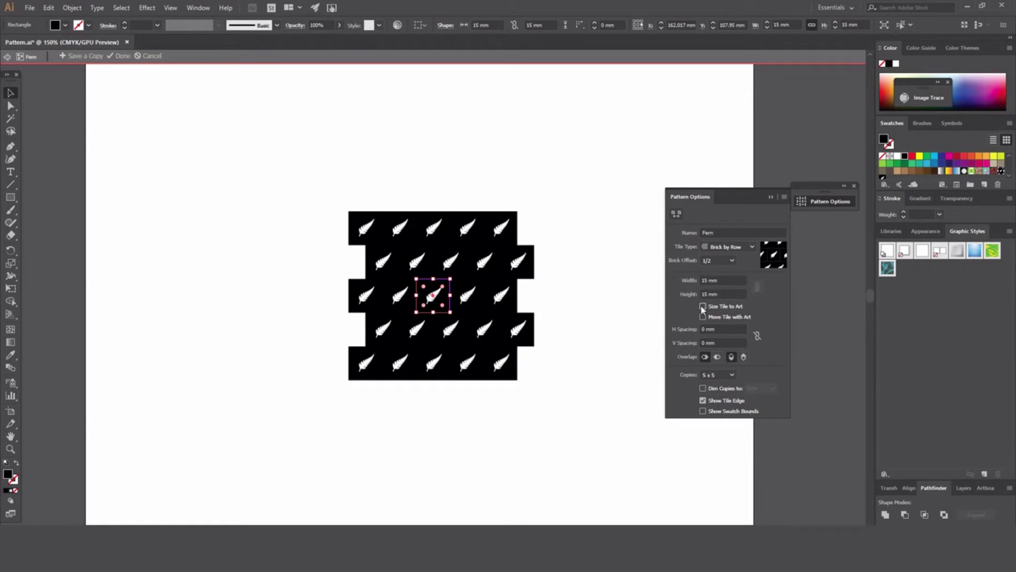
{"action": "left_click", "coordinate": [723, 279]}
{"action": "type", "text": "14.99"}
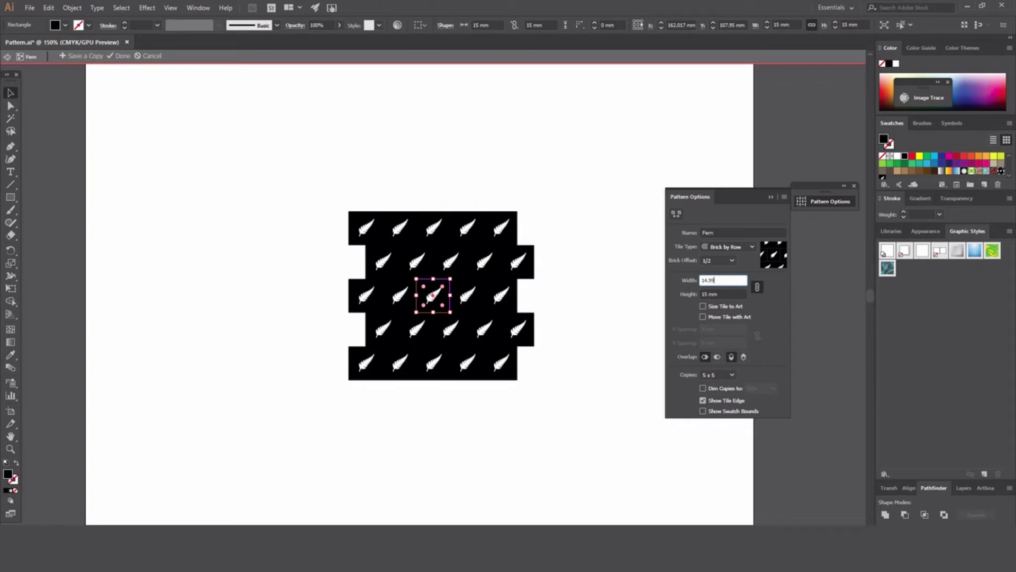
{"action": "key", "text": "Return"}
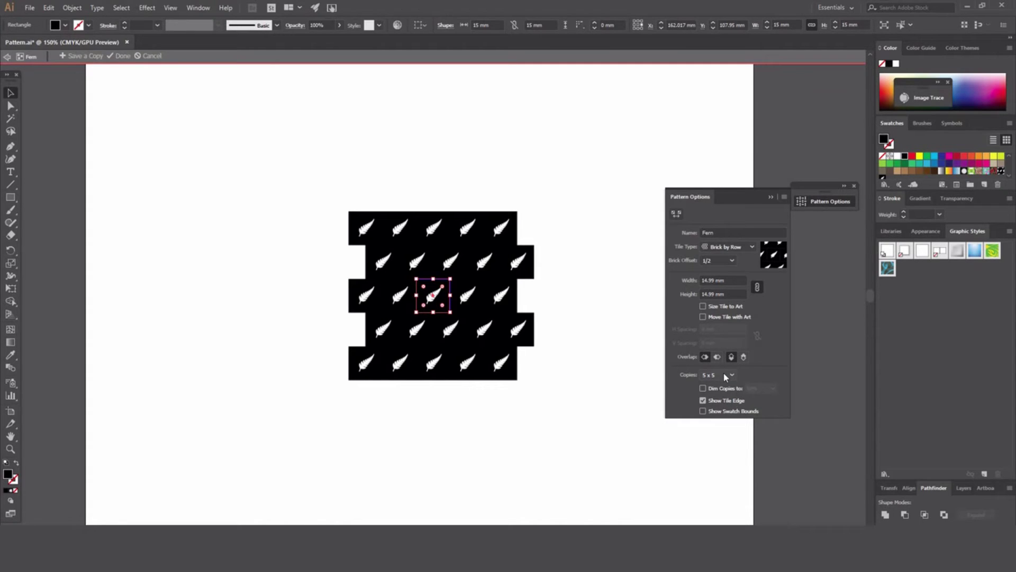
{"action": "left_click", "coordinate": [703, 389]}
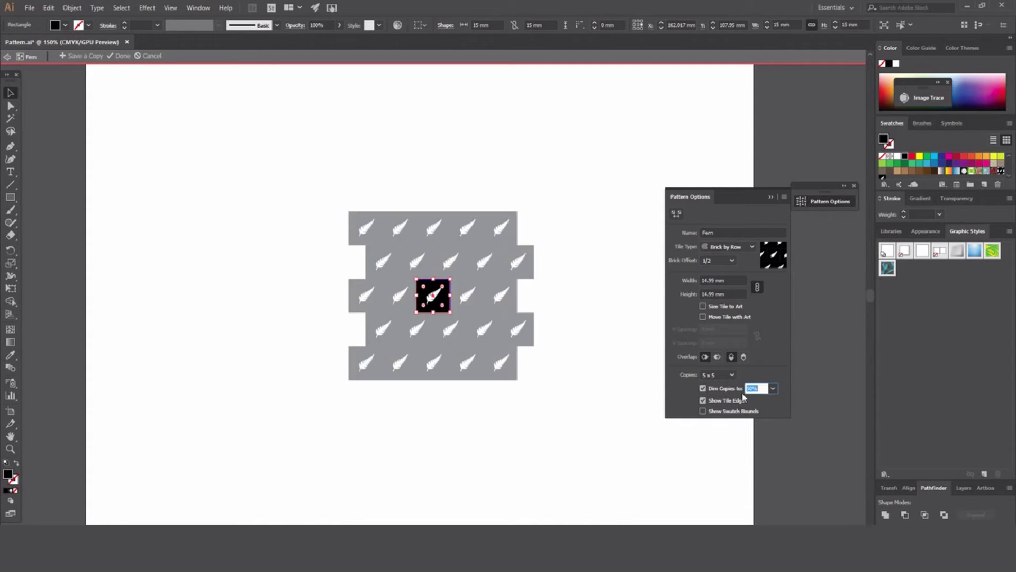
{"action": "left_click", "coordinate": [704, 389]}
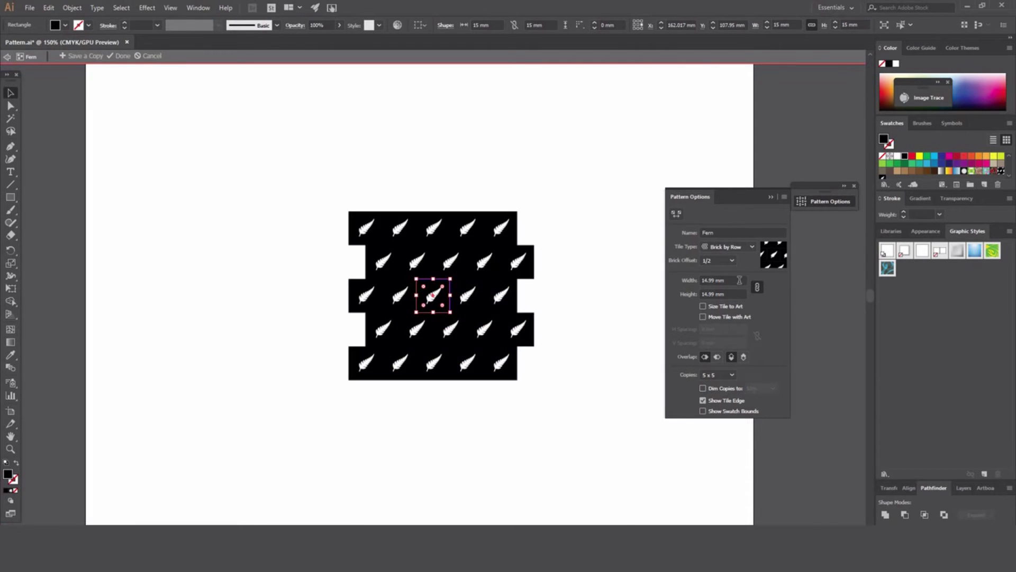
Finish the Fern pattern and draw a large rectangle filled with it
{"action": "left_click", "coordinate": [122, 57]}
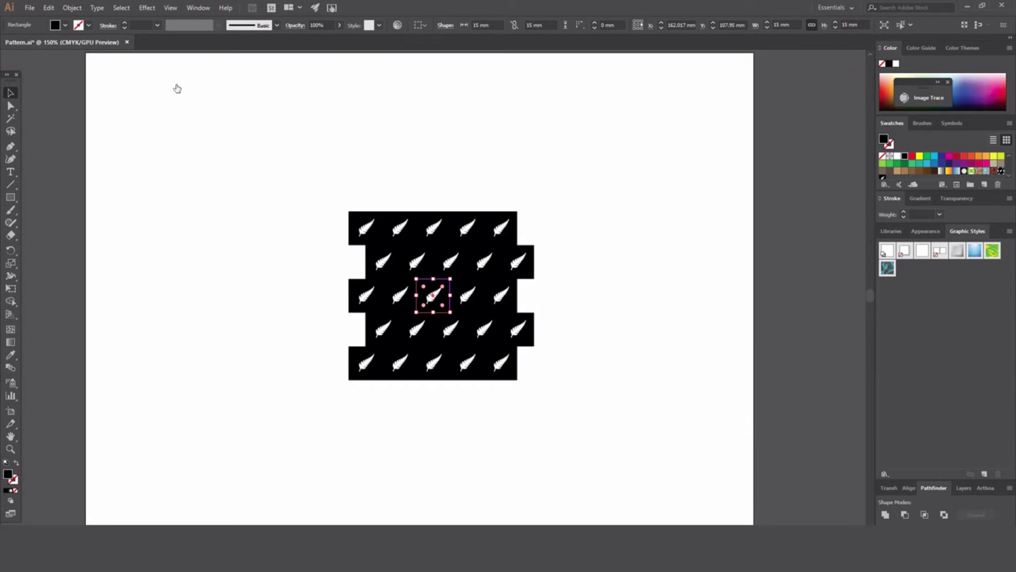
{"action": "left_click", "coordinate": [883, 179]}
{"action": "key", "text": "m"}
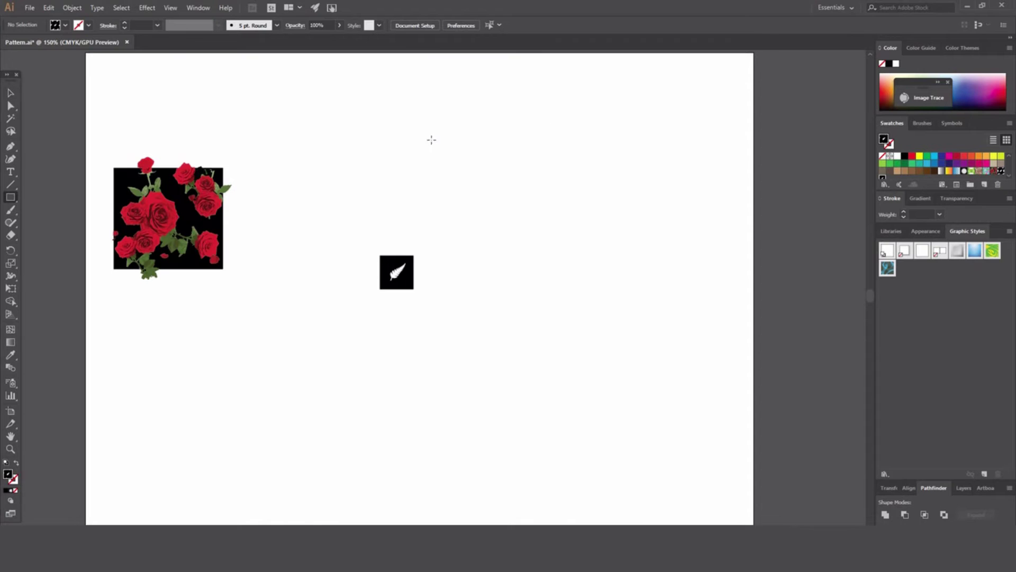
{"action": "left_click_drag", "start_coordinate": [432, 140], "coordinate": [713, 387]}
Draw a notched freeform test shape with the Pen tool
{"action": "key", "text": "p"}
{"action": "left_click_drag", "start_coordinate": [358, 172], "coordinate": [401, 227]}
{"action": "left_click", "coordinate": [272, 159]}
{"action": "left_click", "coordinate": [261, 297]}
{"action": "left_click", "coordinate": [355, 279]}
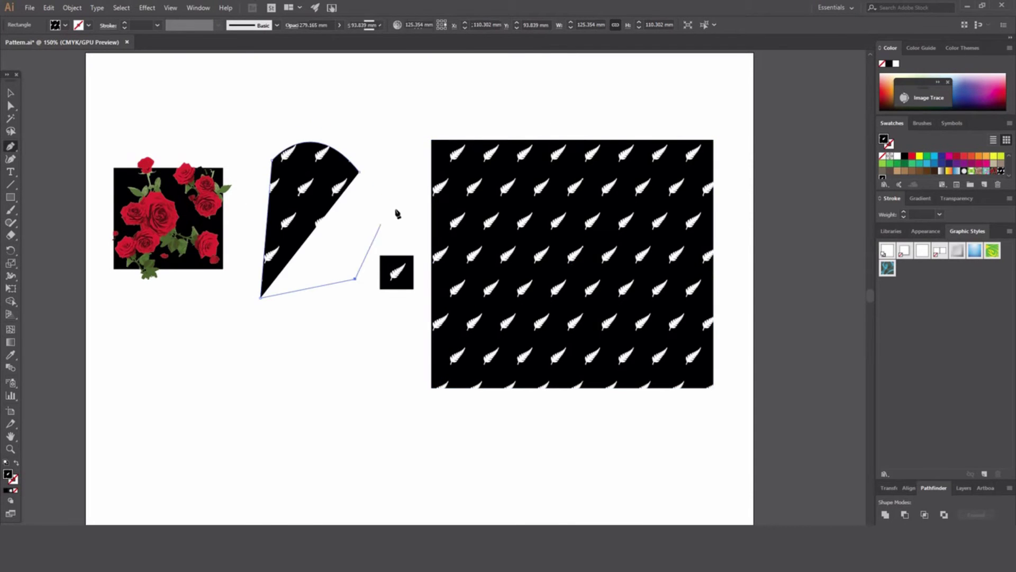
{"action": "left_click", "coordinate": [395, 210]}
{"action": "left_click", "coordinate": [307, 222]}
{"action": "left_click", "coordinate": [313, 196]}
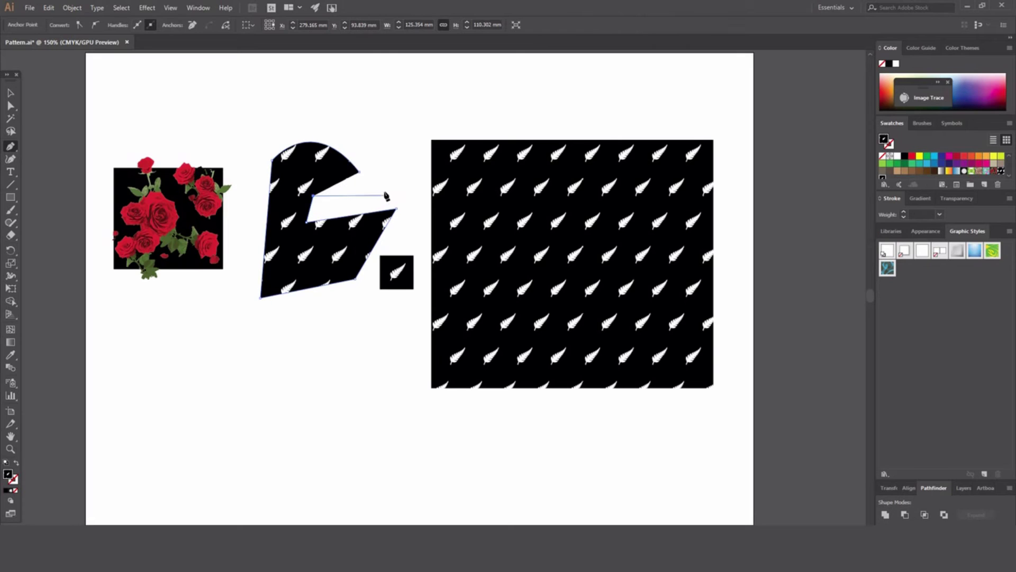
Close the notched shape, then delete it and the large pattern rectangle
{"action": "left_click", "coordinate": [357, 176]}
{"action": "key", "text": "v"}
{"action": "left_click", "coordinate": [417, 153]}
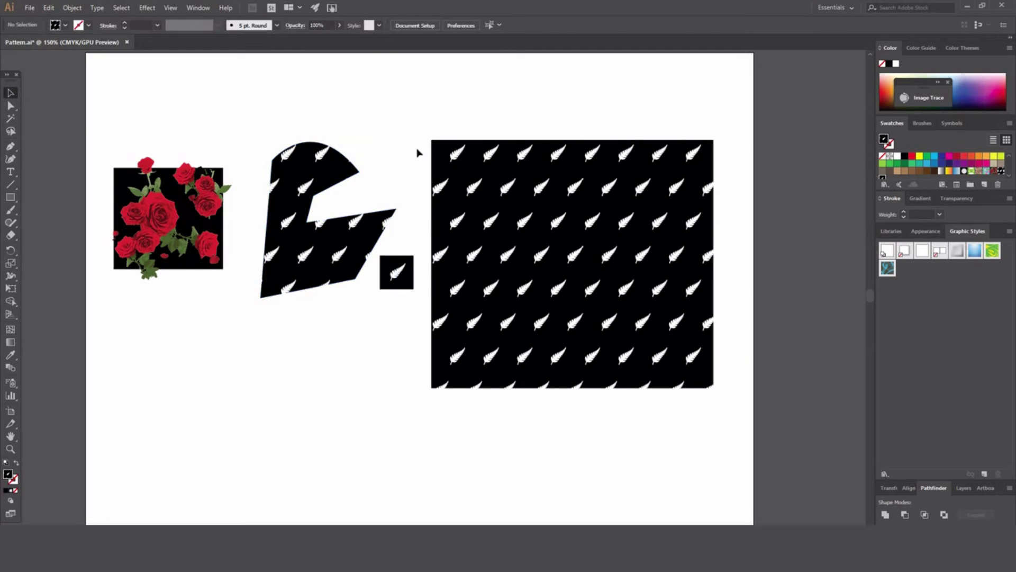
{"action": "left_click", "coordinate": [329, 234]}
{"action": "key", "text": "Delete"}
{"action": "left_click", "coordinate": [619, 246]}
{"action": "key", "text": "Delete"}
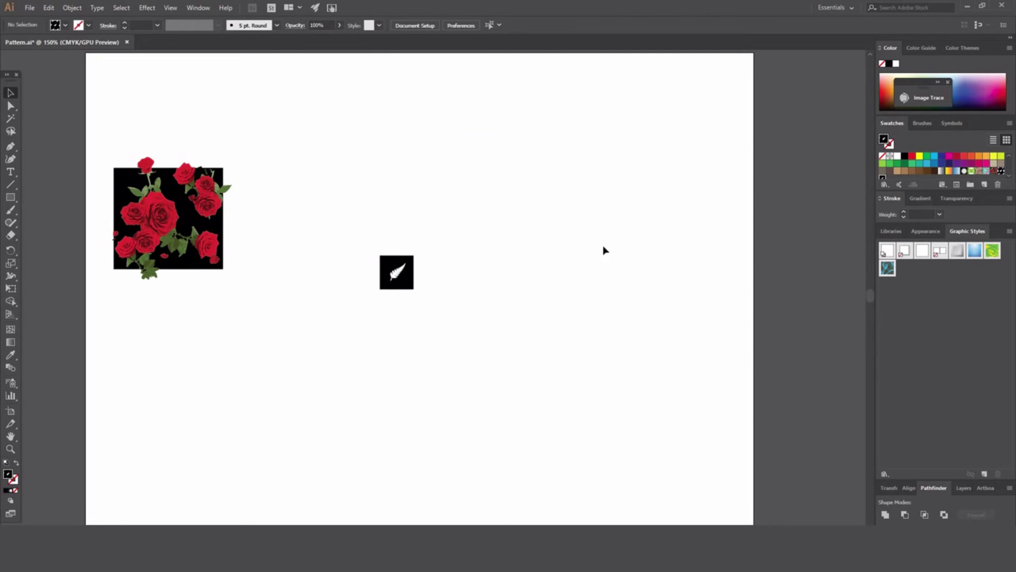
Move the fern square to the top right and the rose artwork to the artboard centre
{"action": "left_click_drag", "start_coordinate": [413, 260], "coordinate": [741, 104]}
{"action": "left_click", "coordinate": [755, 265]}
{"action": "left_click_drag", "start_coordinate": [360, 380], "coordinate": [48, 159]}
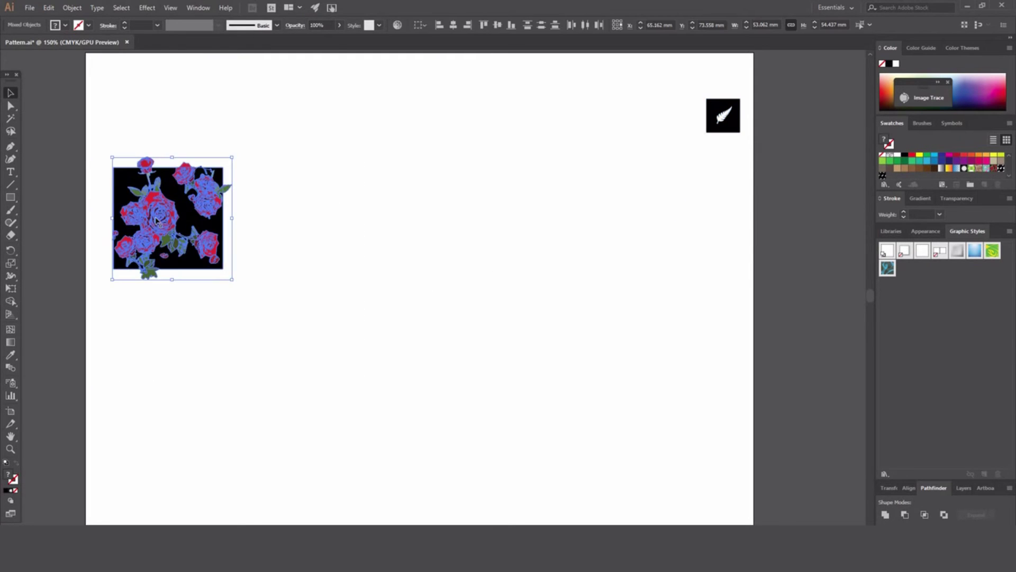
{"action": "left_click_drag", "start_coordinate": [157, 222], "coordinate": [437, 287]}
{"action": "left_click", "coordinate": [548, 383]}
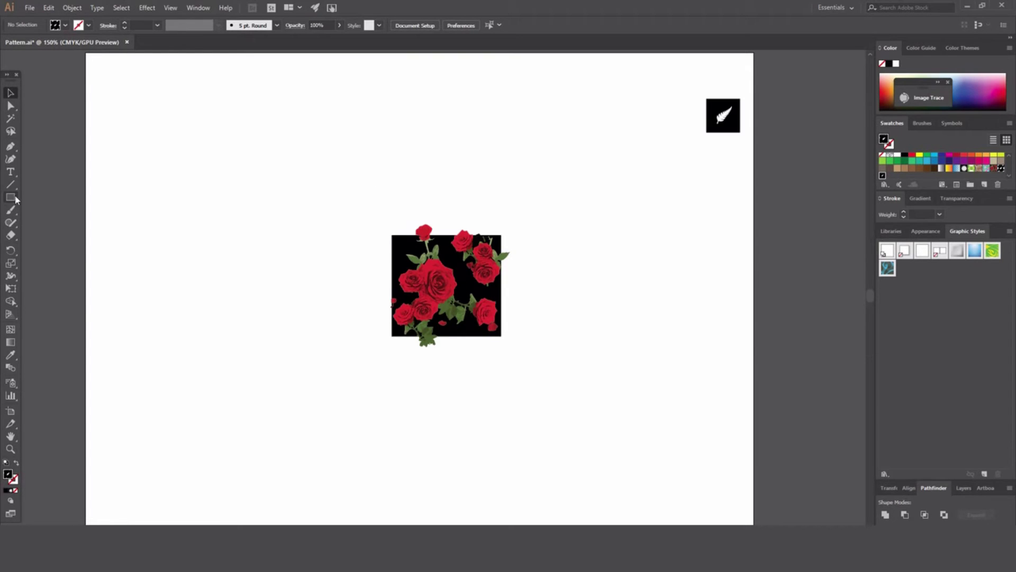
{"action": "left_click_drag", "start_coordinate": [321, 180], "coordinate": [625, 409]}
Create a new pattern from the selected rose artwork with Object > Pattern > Make
{"action": "left_click", "coordinate": [72, 8]}
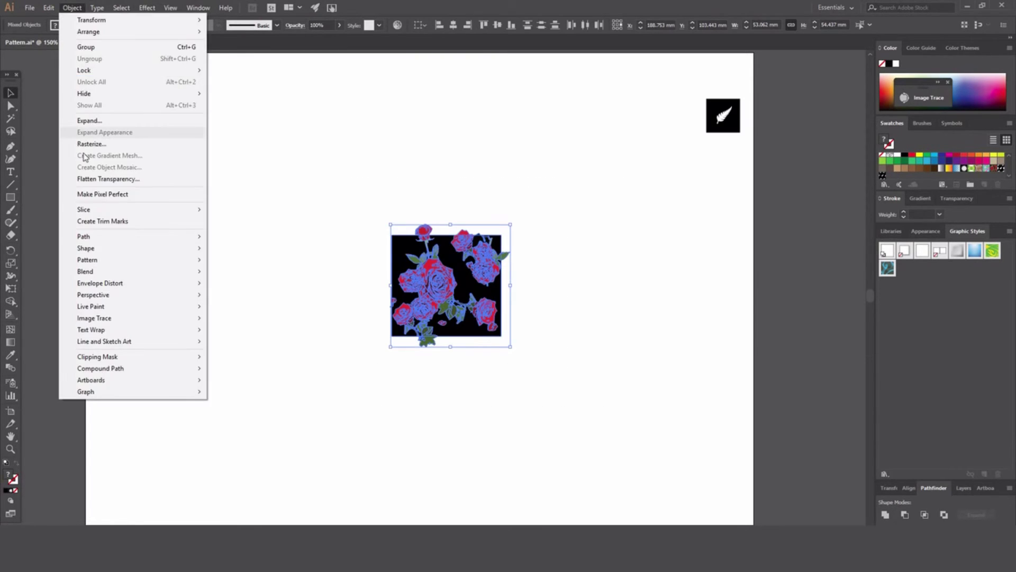
{"action": "mouse_move", "coordinate": [93, 262]}
{"action": "left_click", "coordinate": [260, 261]}
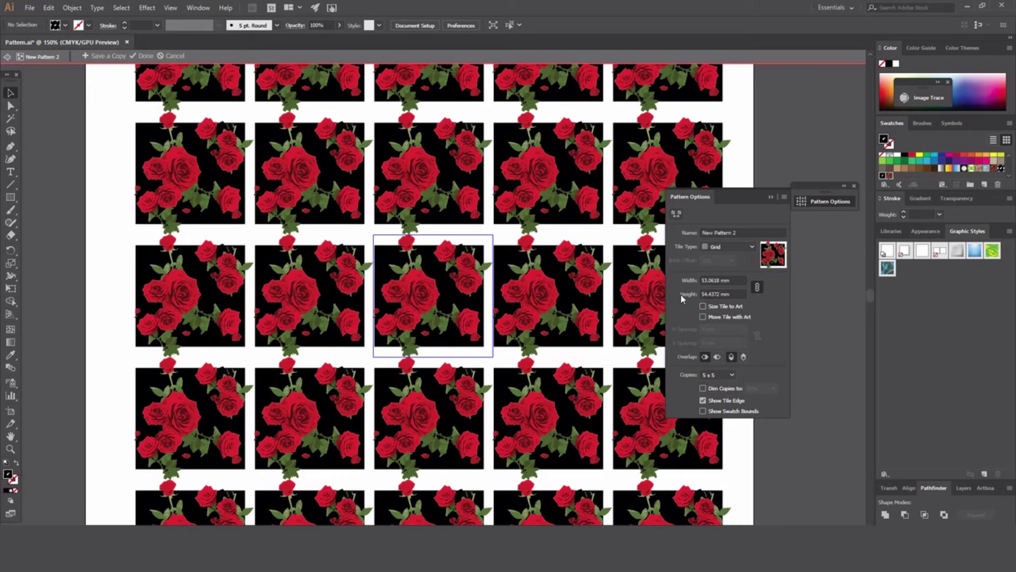
Name the rose pattern Rose 2, keeping Grid tiling
{"action": "left_click", "coordinate": [738, 231]}
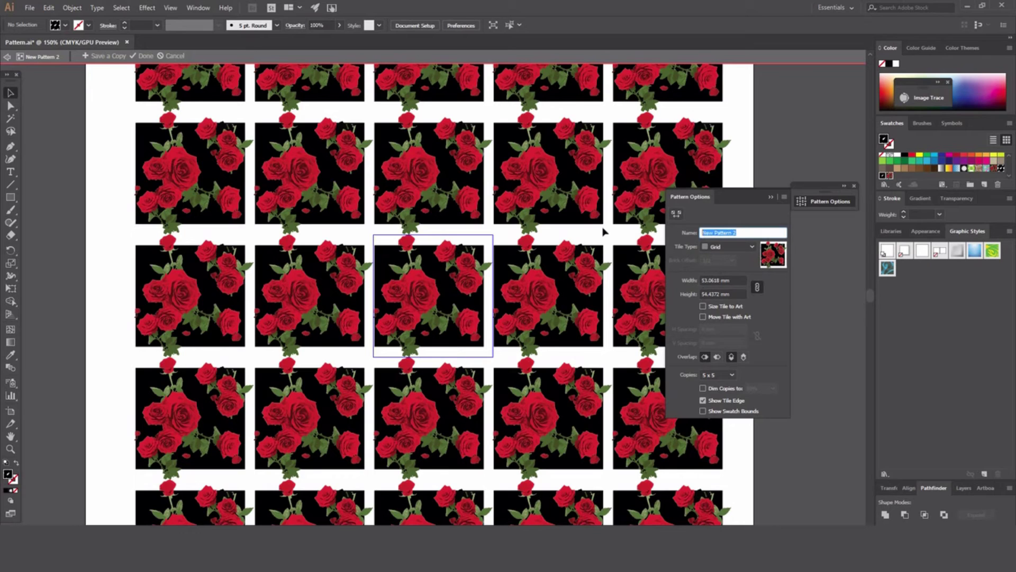
{"action": "type", "text": "Rose 2"}
{"action": "left_click", "coordinate": [729, 247]}
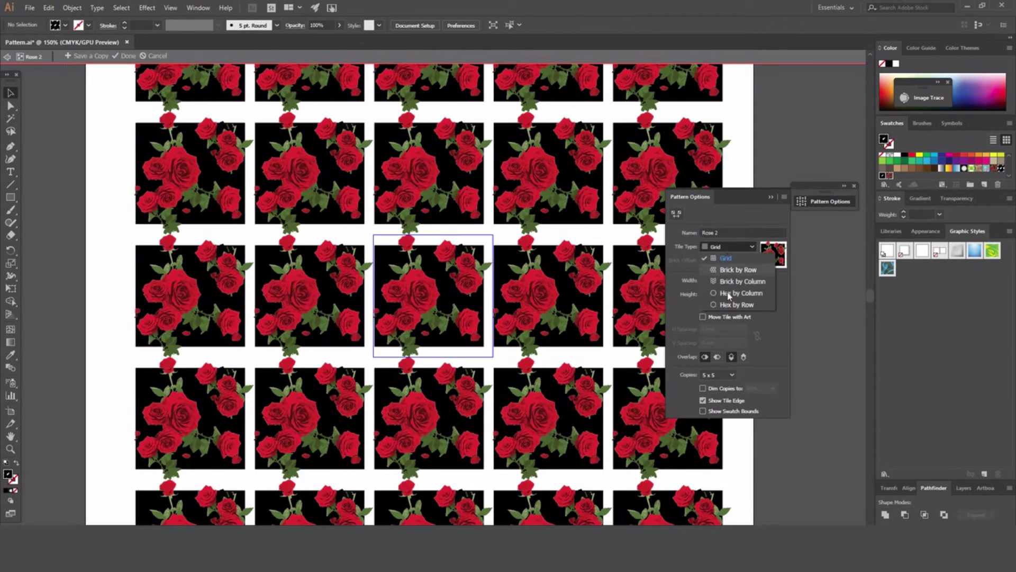
{"action": "left_click", "coordinate": [716, 258]}
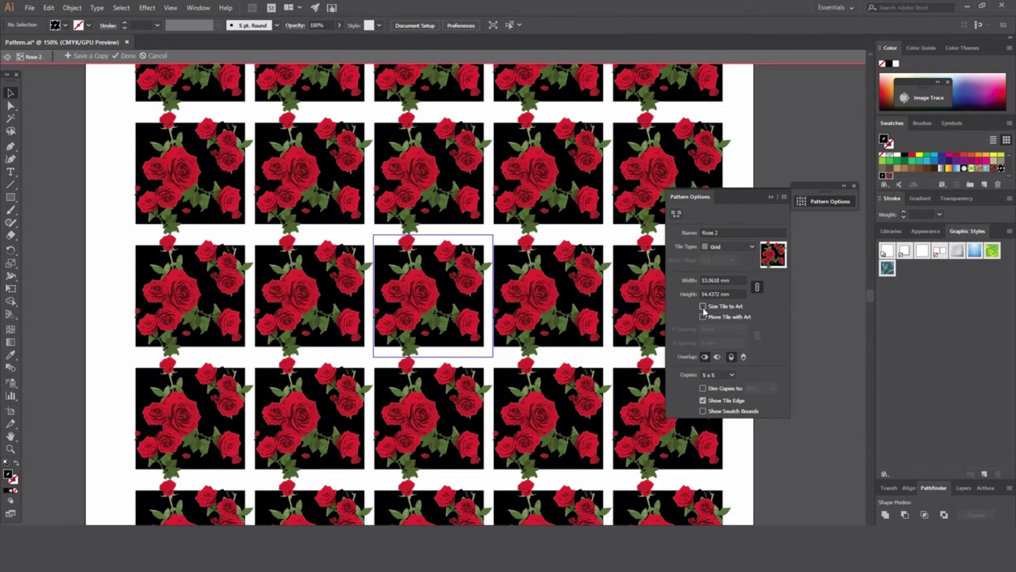
Set the tile width to 45 mm and turn on Dim Copies
{"action": "left_click", "coordinate": [723, 283]}
{"action": "type", "text": "45"}
{"action": "key", "text": "Return"}
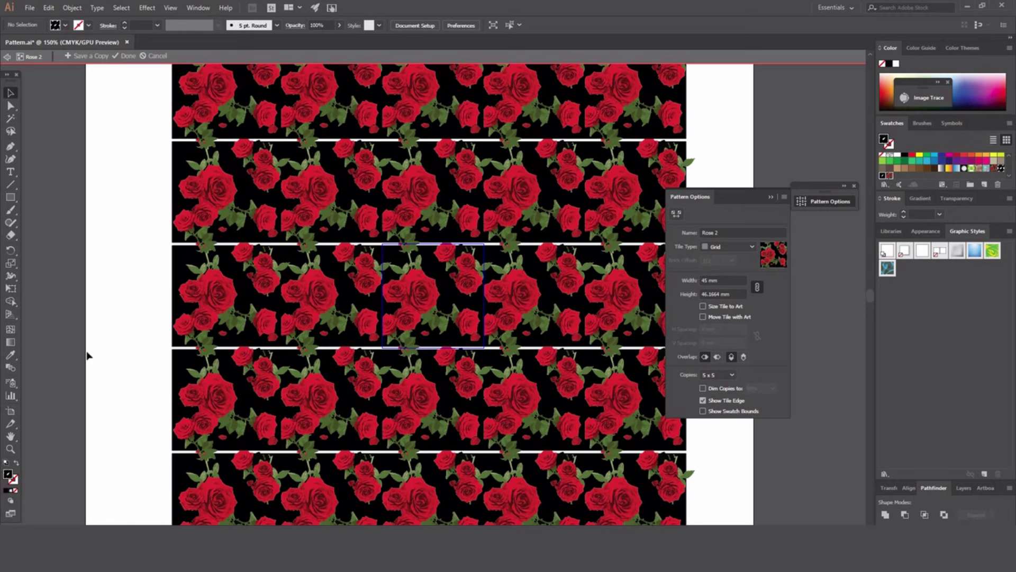
{"action": "left_click", "coordinate": [10, 448]}
{"action": "left_click_drag", "start_coordinate": [464, 302], "coordinate": [537, 374]}
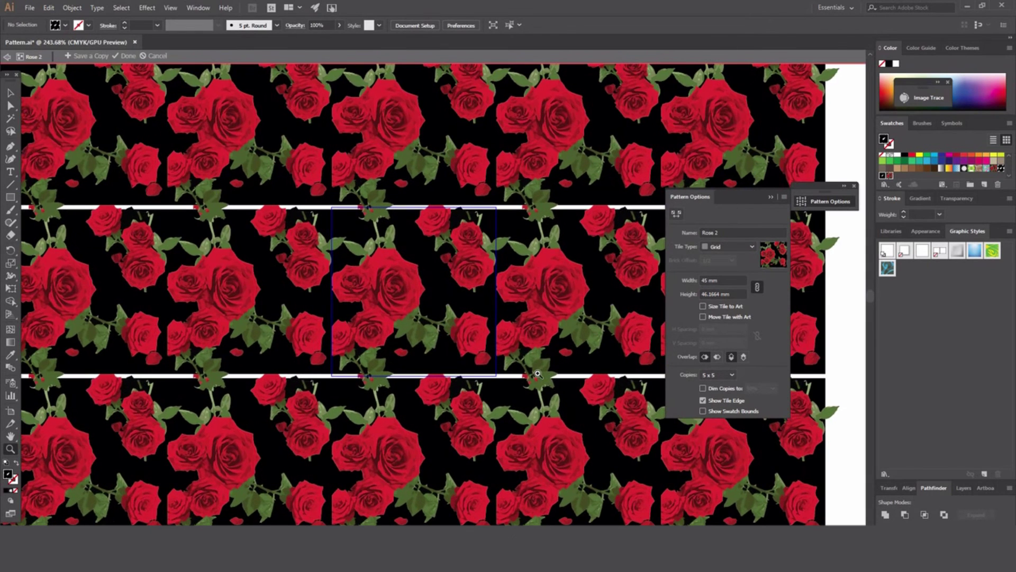
{"action": "left_click", "coordinate": [714, 388]}
{"action": "left_click", "coordinate": [757, 389]}
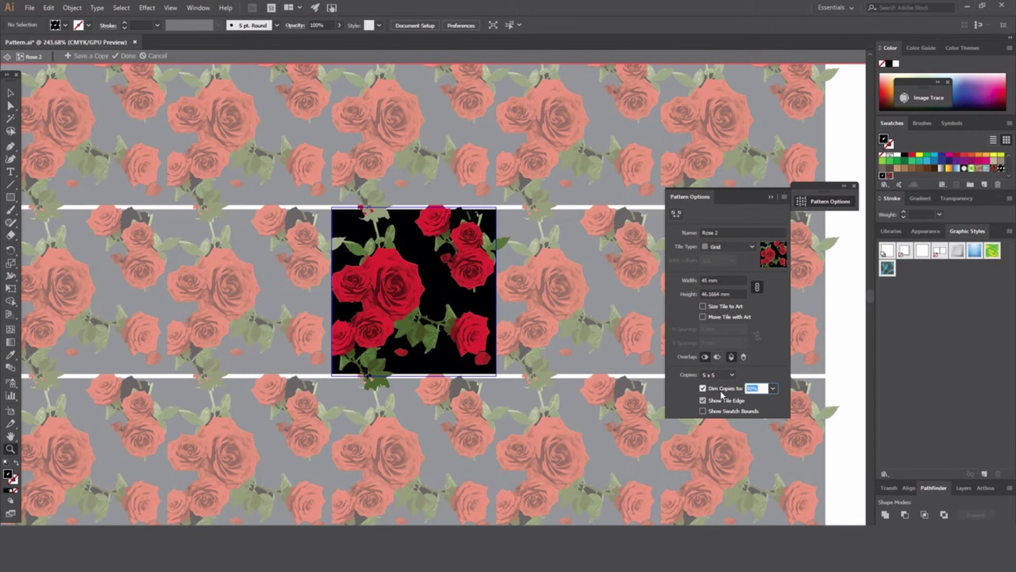
Dim the Rose 2 copies to 80% and select the black tile background rectangle
{"action": "type", "text": "80"}
{"action": "key", "text": "Return"}
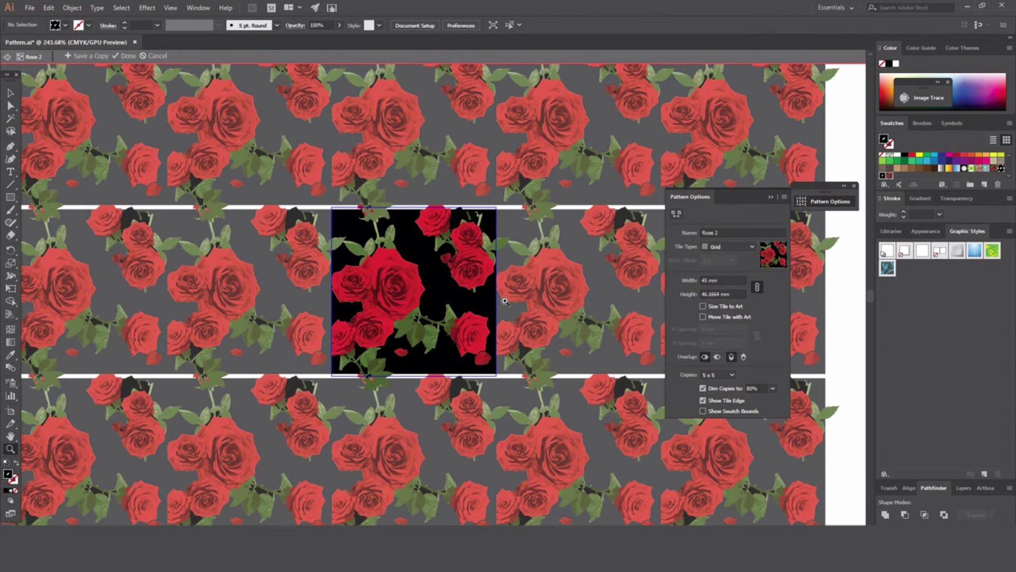
{"action": "key", "text": "v"}
{"action": "left_click", "coordinate": [408, 244]}
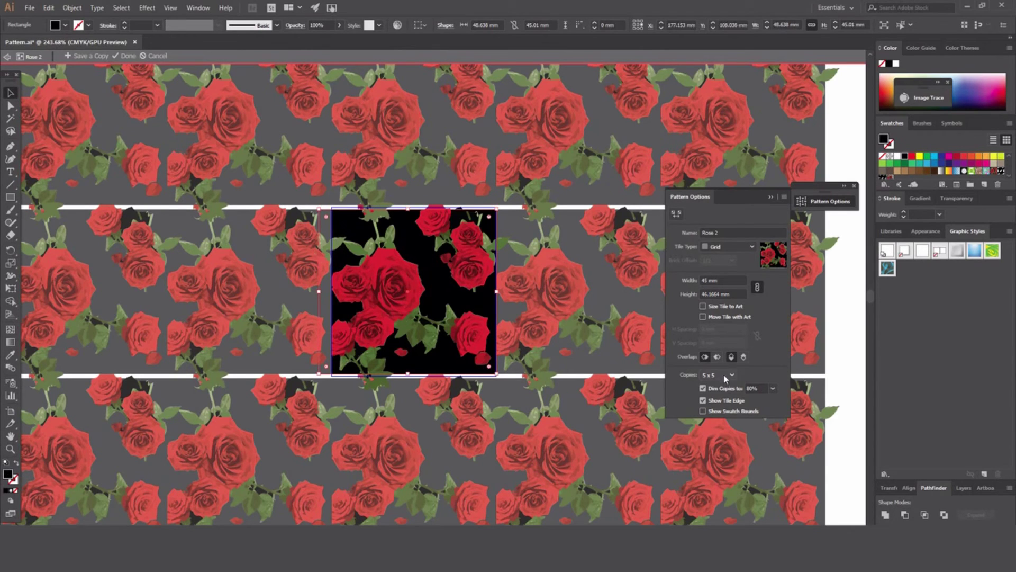
Set pattern Overlap to Bottom in Front and stretch the black tile's top and bottom edges
{"action": "left_click", "coordinate": [744, 358]}
{"action": "left_click", "coordinate": [717, 358]}
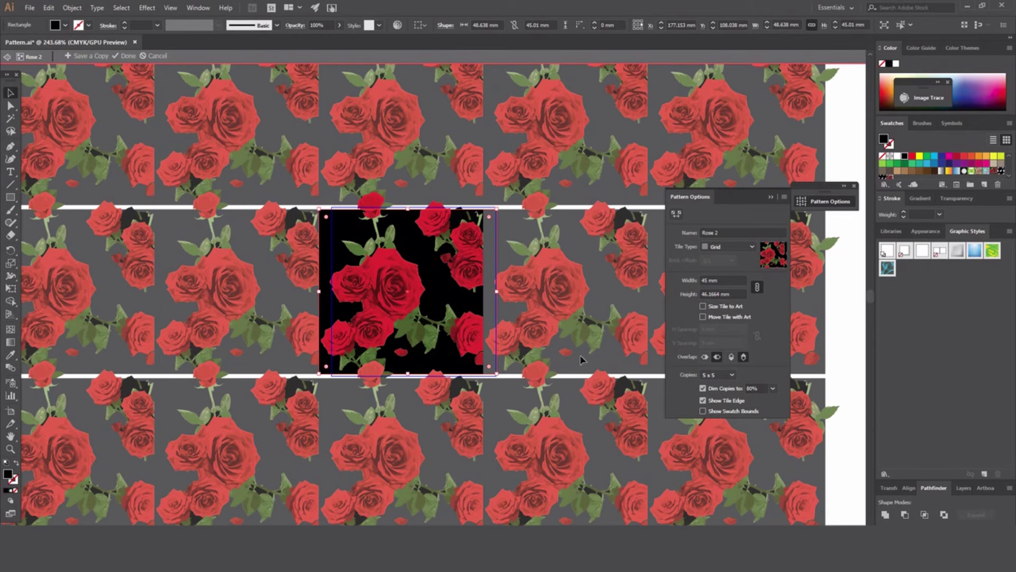
{"action": "left_click_drag", "start_coordinate": [411, 383], "coordinate": [412, 405]}
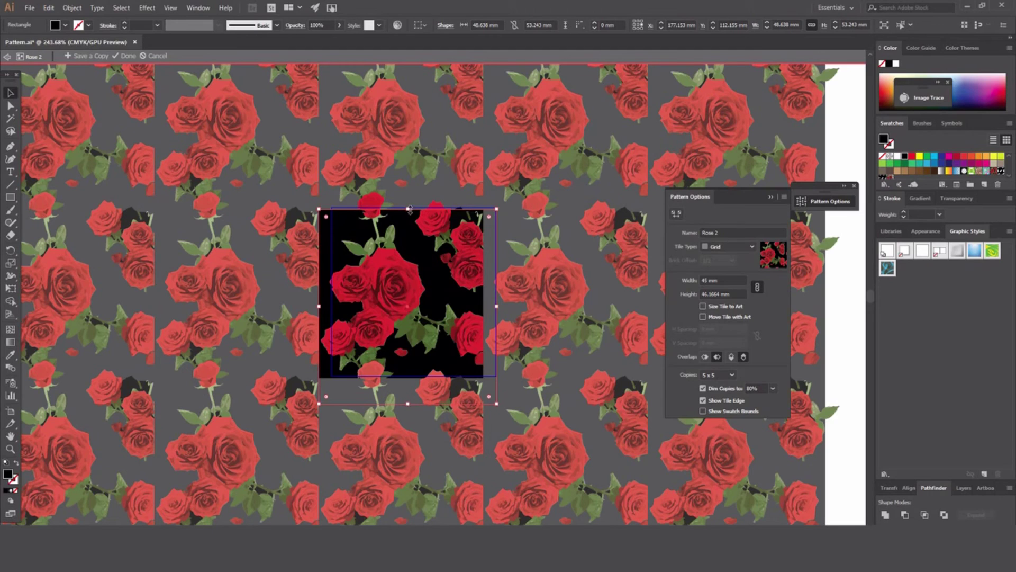
{"action": "left_click_drag", "start_coordinate": [408, 209], "coordinate": [413, 173]}
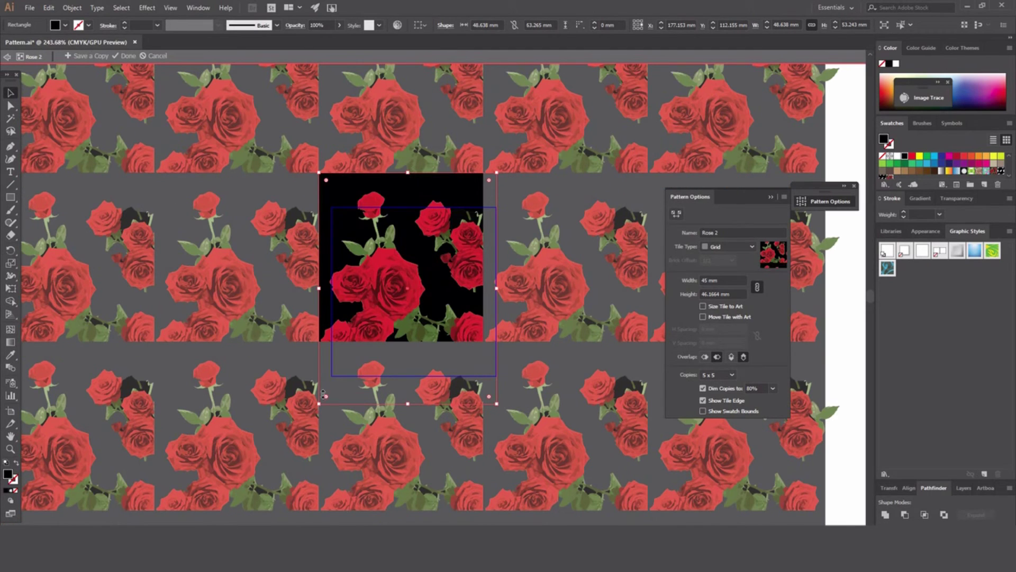
Change the left-right overlap and resize the black tile to about 45.48 × 46.18 mm, positioned over the tile
{"action": "left_click", "coordinate": [718, 358]}
{"action": "mouse_move", "coordinate": [320, 290]}
{"action": "left_mouse_down"}
{"action": "mouse_move", "coordinate": [306, 290]}
{"action": "mouse_move", "coordinate": [331, 290]}
{"action": "left_mouse_up"}
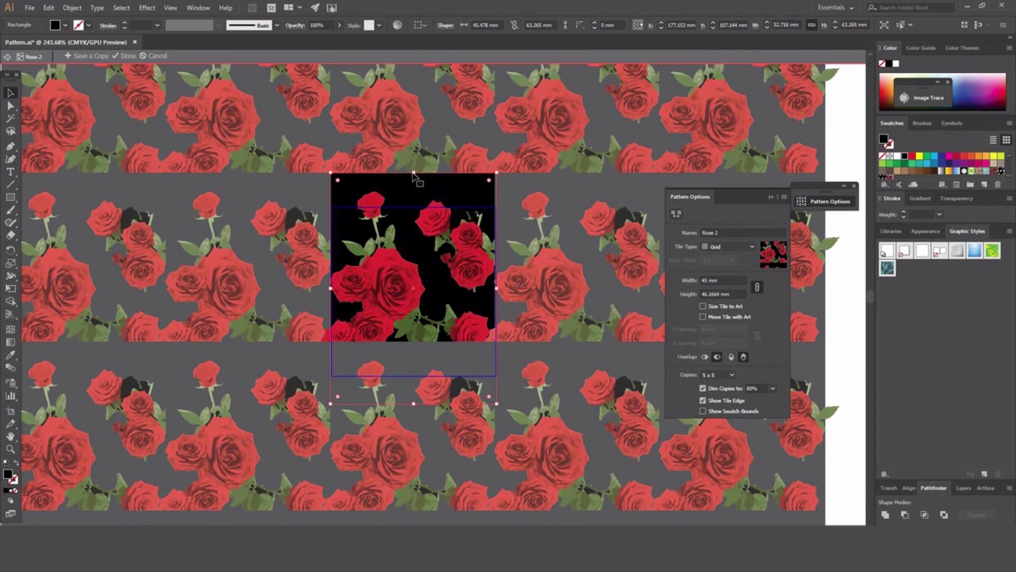
{"action": "left_click_drag", "start_coordinate": [415, 174], "coordinate": [414, 208]}
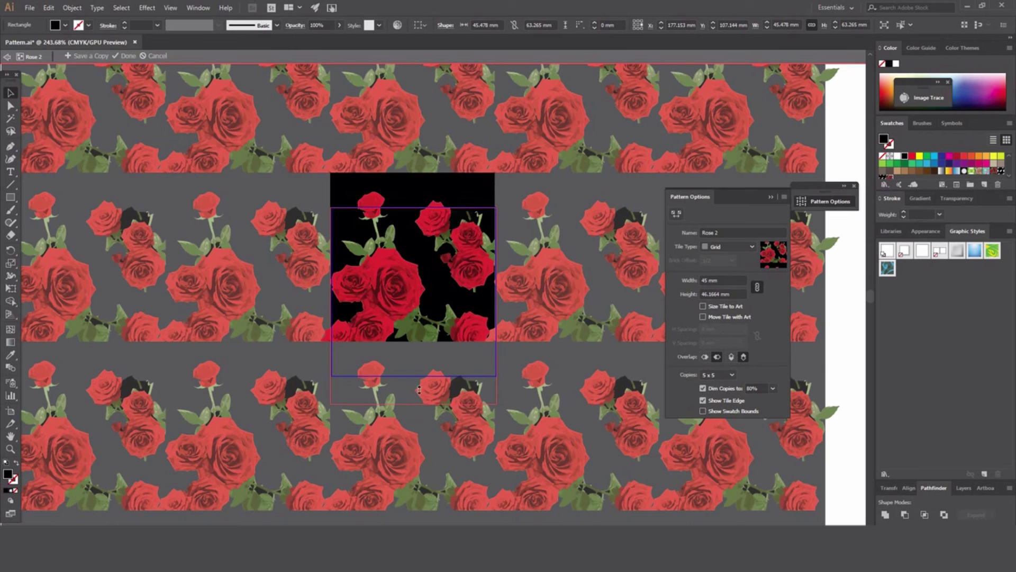
{"action": "left_click_drag", "start_coordinate": [418, 401], "coordinate": [429, 376]}
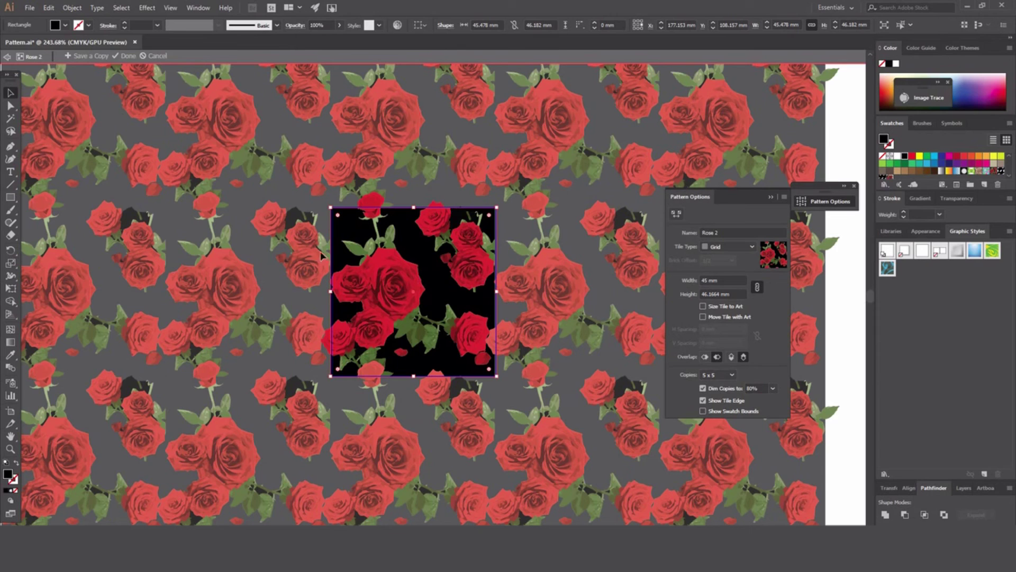
{"action": "left_click_drag", "start_coordinate": [343, 254], "coordinate": [356, 255]}
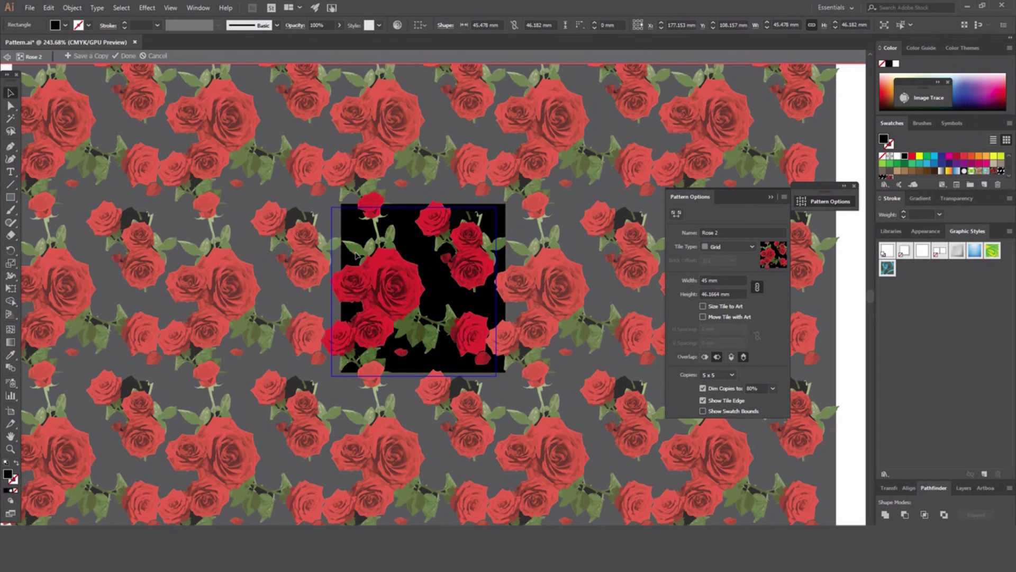
Shift the black tile background slightly up-left, then lasso the roses at the tile's upper right
{"action": "left_click", "coordinate": [354, 249]}
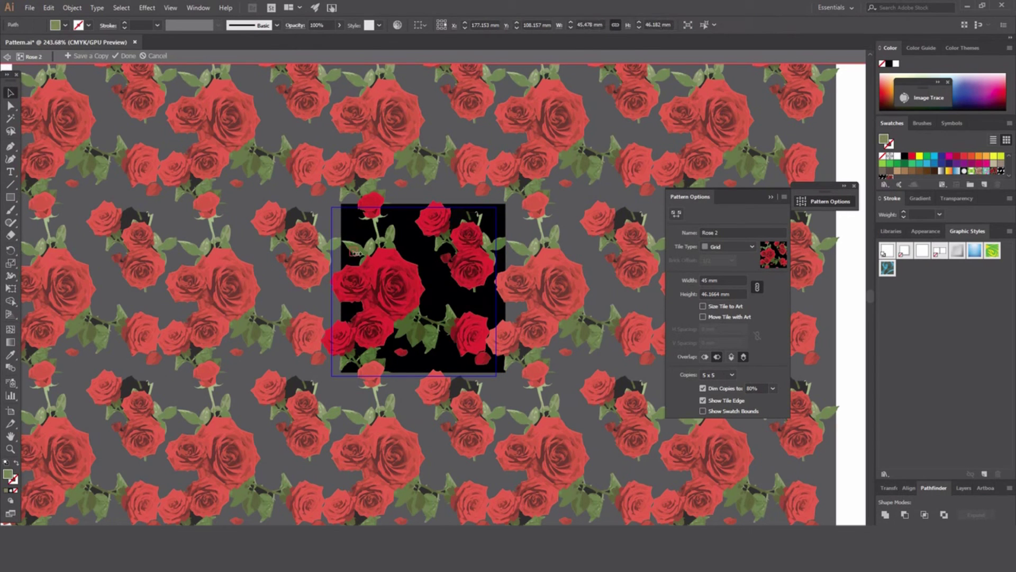
{"action": "left_click", "coordinate": [363, 232]}
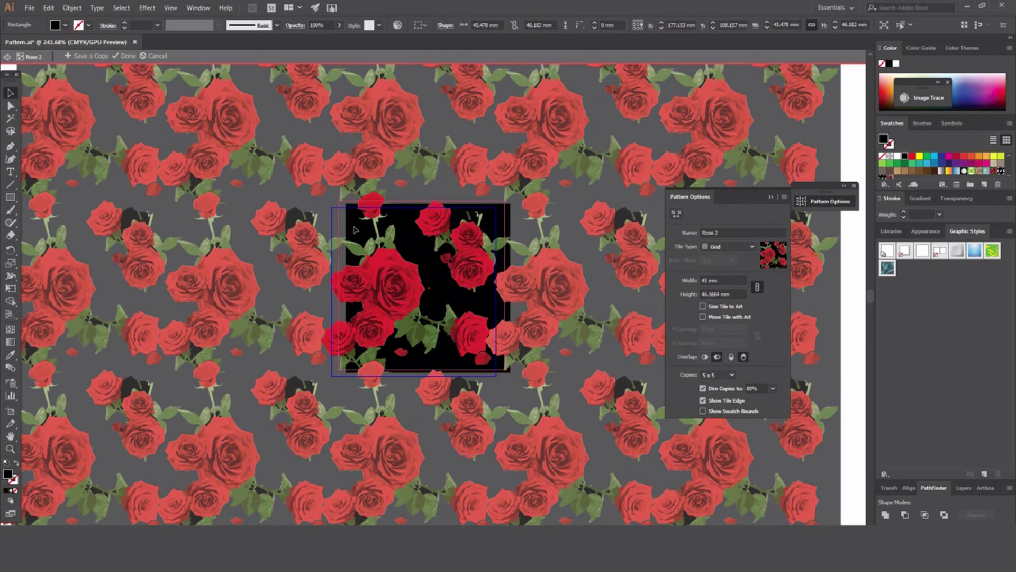
{"action": "left_click_drag", "start_coordinate": [355, 230], "coordinate": [349, 227]}
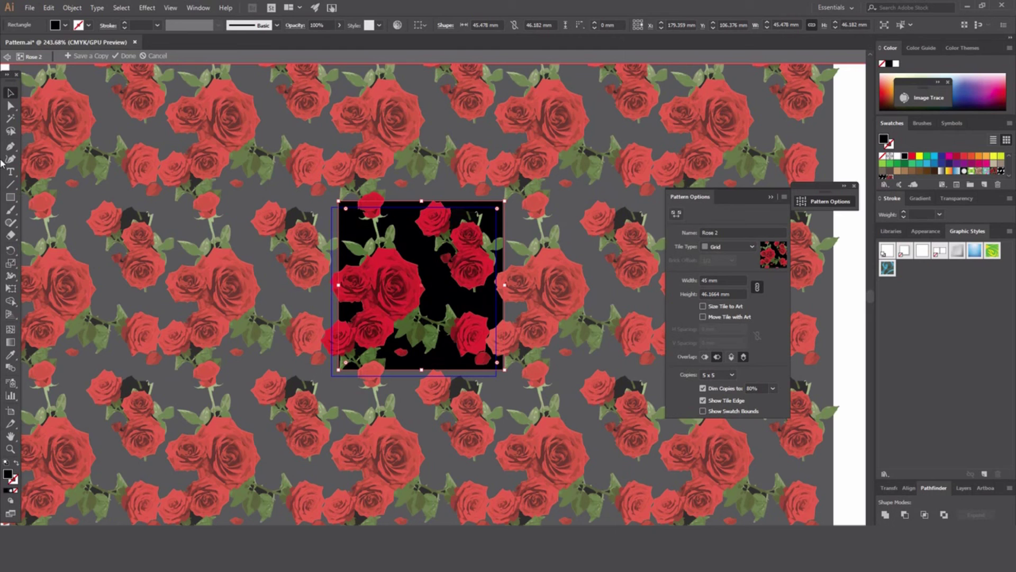
{"action": "left_click", "coordinate": [11, 130]}
{"action": "mouse_move", "coordinate": [508, 189]}
{"action": "left_mouse_down"}
{"action": "mouse_move", "coordinate": [417, 201]}
{"action": "mouse_move", "coordinate": [424, 259]}
{"action": "mouse_move", "coordinate": [470, 302]}
{"action": "mouse_move", "coordinate": [504, 291]}
{"action": "mouse_move", "coordinate": [534, 257]}
{"action": "mouse_move", "coordinate": [511, 197]}
{"action": "left_mouse_up"}
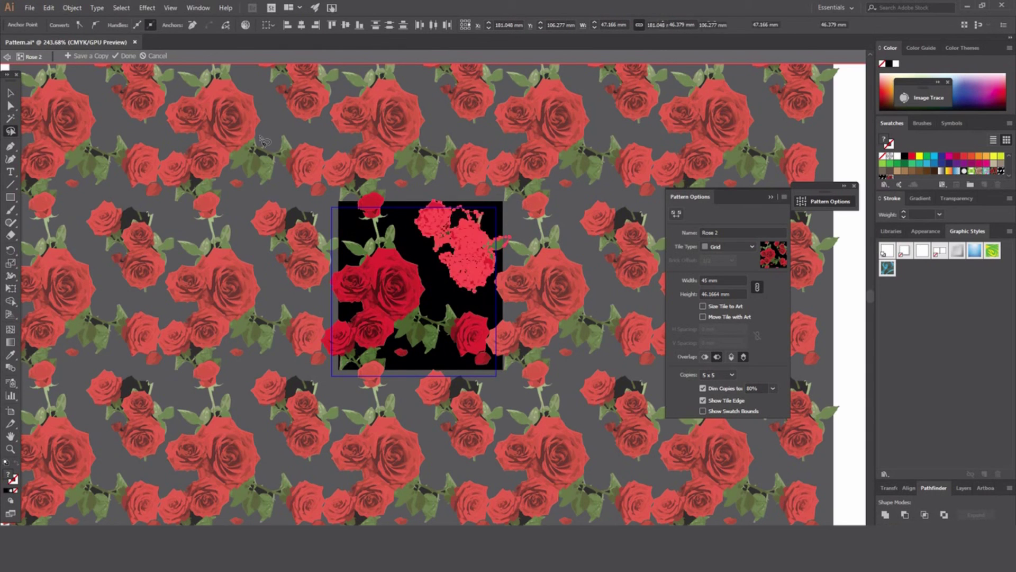
Nudge the lassoed rose cluster left, then drag it up and right to fill the upper-right gap
{"action": "left_click", "coordinate": [10, 92]}
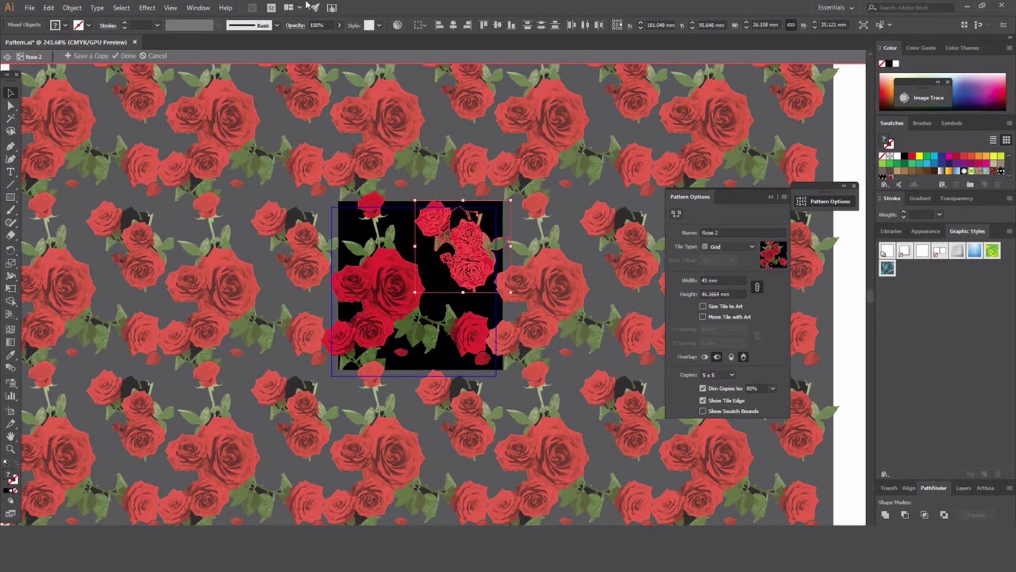
{"action": "key", "text": "shift+Left"}
{"action": "key", "text": "shift+Left"}
{"action": "key", "text": "shift+Left"}
{"action": "left_click_drag", "start_coordinate": [437, 248], "coordinate": [458, 244]}
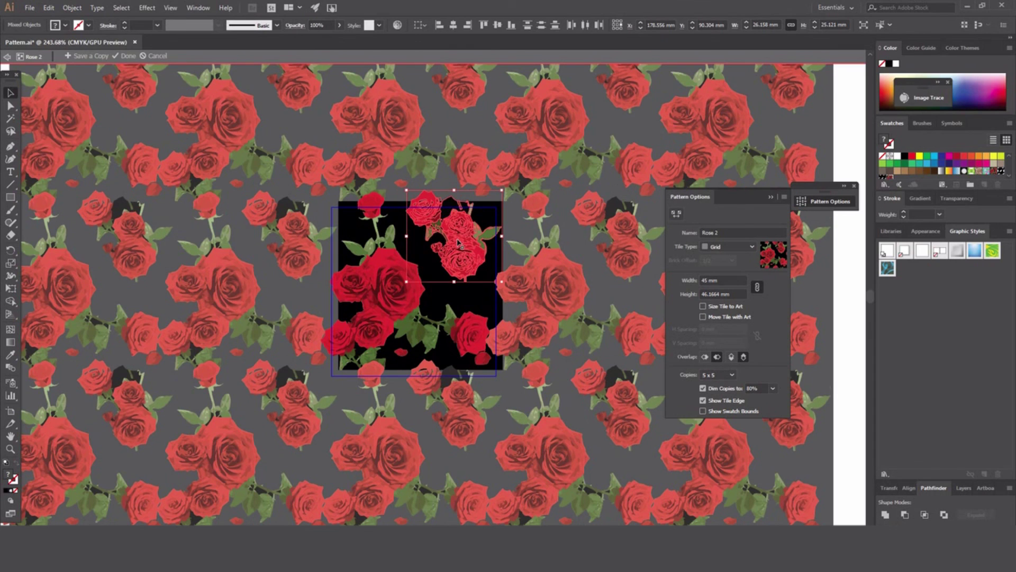
{"action": "left_click", "coordinate": [282, 417]}
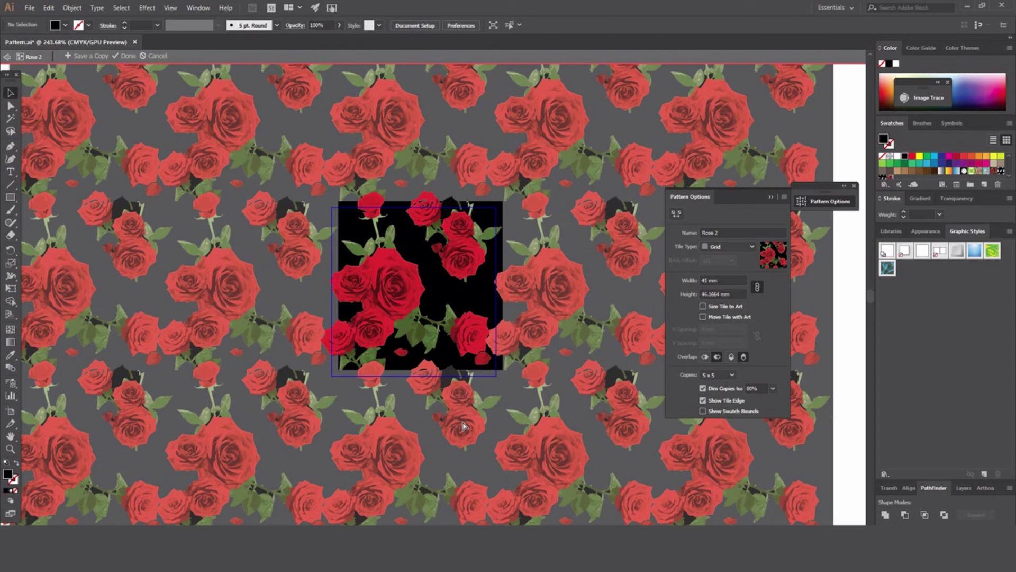
{"action": "key", "text": "ctrl+minus"}
{"action": "key", "text": "ctrl+minus"}
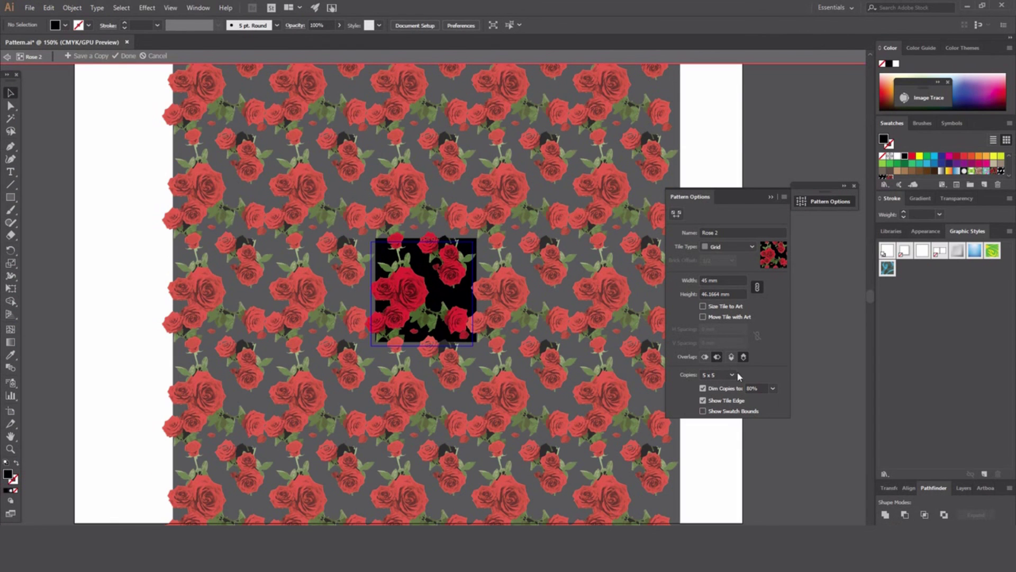
Turn off Dim Copies, finish the Rose 2 pattern edit, and select the rose tile artwork
{"action": "left_click", "coordinate": [773, 388]}
{"action": "left_click", "coordinate": [773, 388]}
{"action": "left_click", "coordinate": [702, 388]}
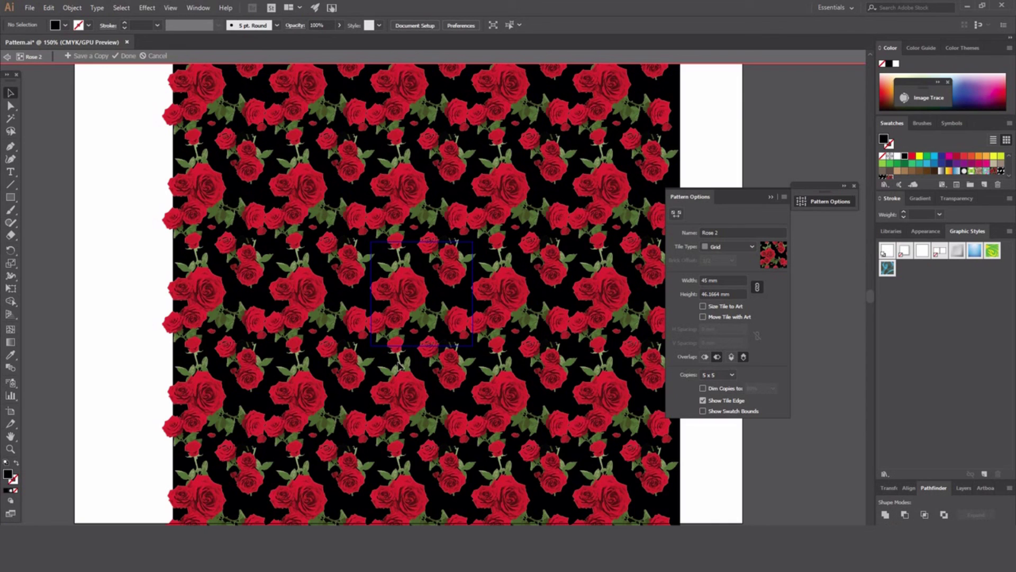
{"action": "left_click", "coordinate": [128, 56]}
{"action": "left_click_drag", "start_coordinate": [324, 191], "coordinate": [628, 204]}
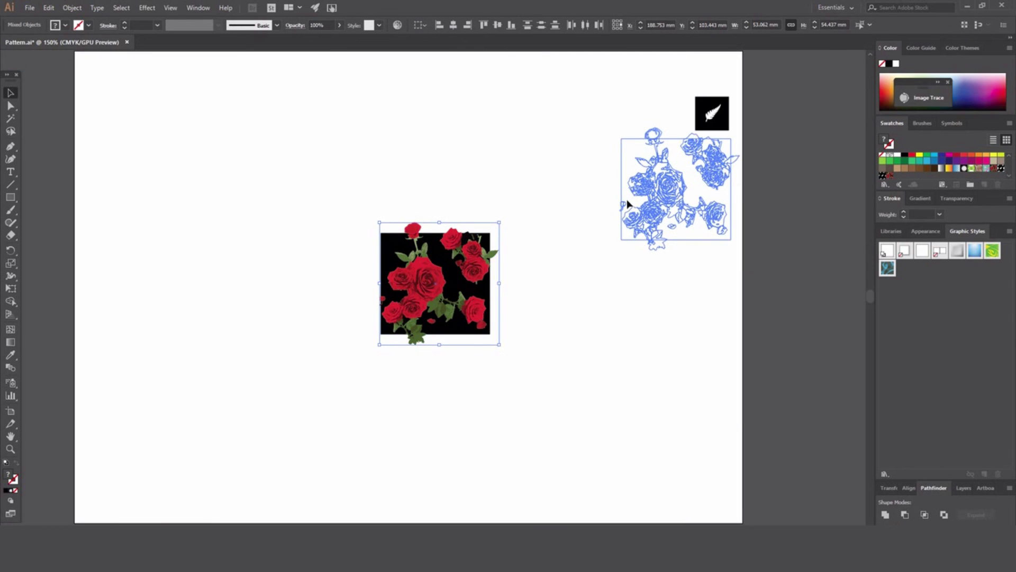
Draw a tall rectangle filled with the Rose 2 swatch and shift it slightly up-left
{"action": "left_click", "coordinate": [10, 197]}
{"action": "mouse_move", "coordinate": [184, 132]}
{"action": "left_mouse_down"}
{"action": "mouse_move", "coordinate": [225, 270]}
{"action": "mouse_move", "coordinate": [400, 400]}
{"action": "left_mouse_up"}
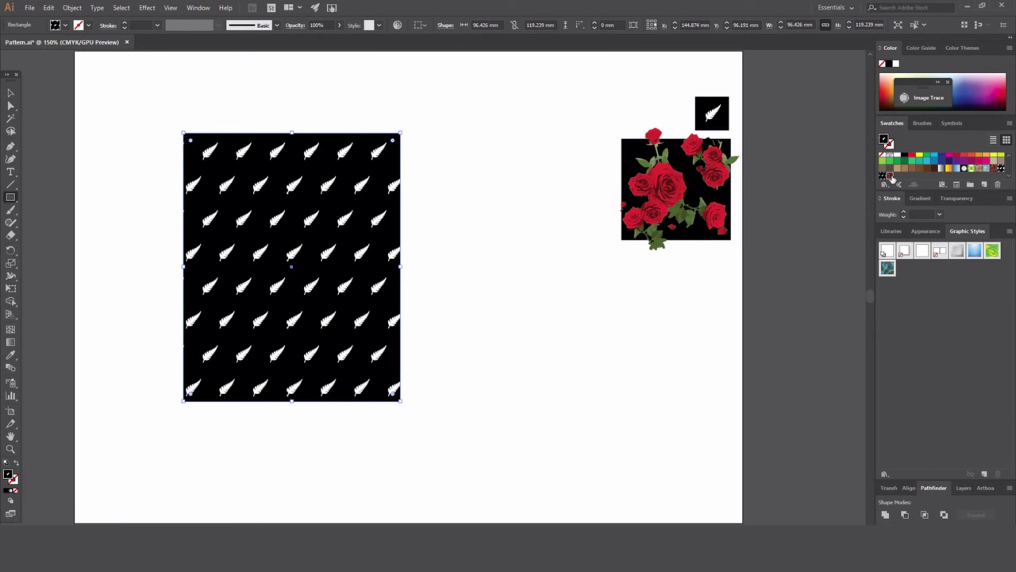
{"action": "left_click", "coordinate": [883, 176]}
{"action": "left_click", "coordinate": [11, 93]}
{"action": "left_click", "coordinate": [492, 249]}
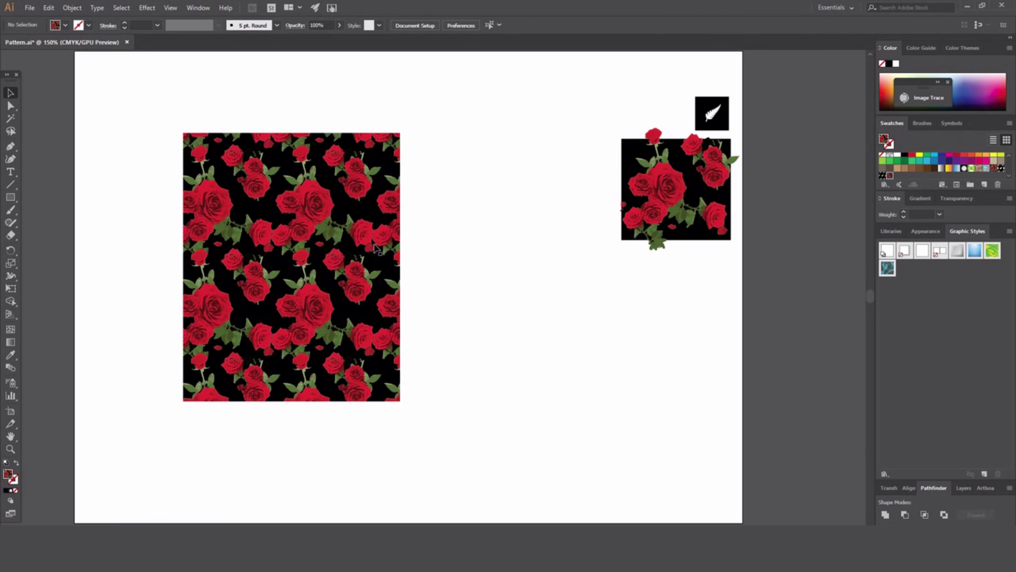
{"action": "mouse_move", "coordinate": [311, 207]}
{"action": "left_mouse_down"}
{"action": "mouse_move", "coordinate": [305, 124]}
{"action": "mouse_move", "coordinate": [289, 222]}
{"action": "mouse_move", "coordinate": [300, 193]}
{"action": "left_mouse_up"}
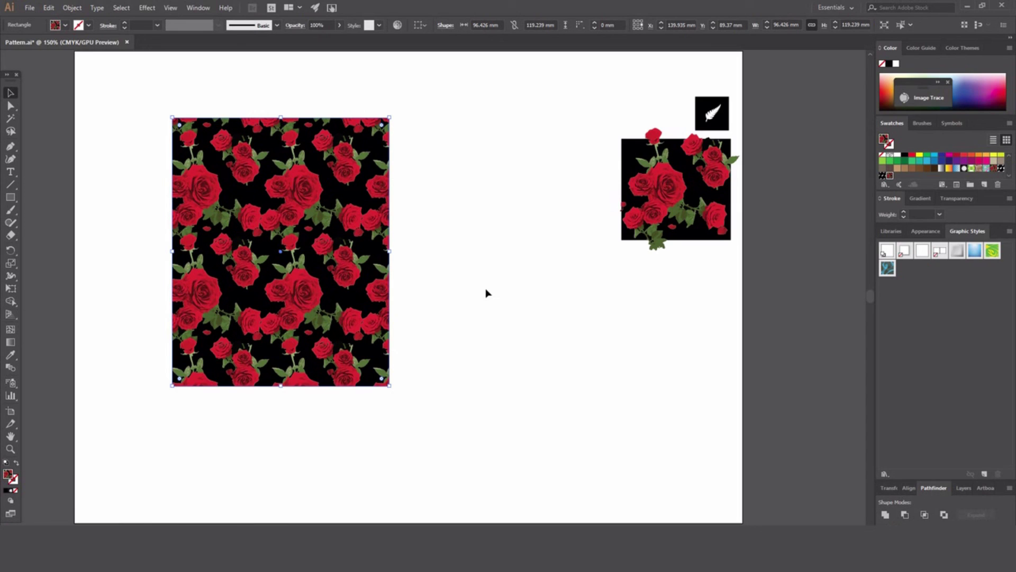